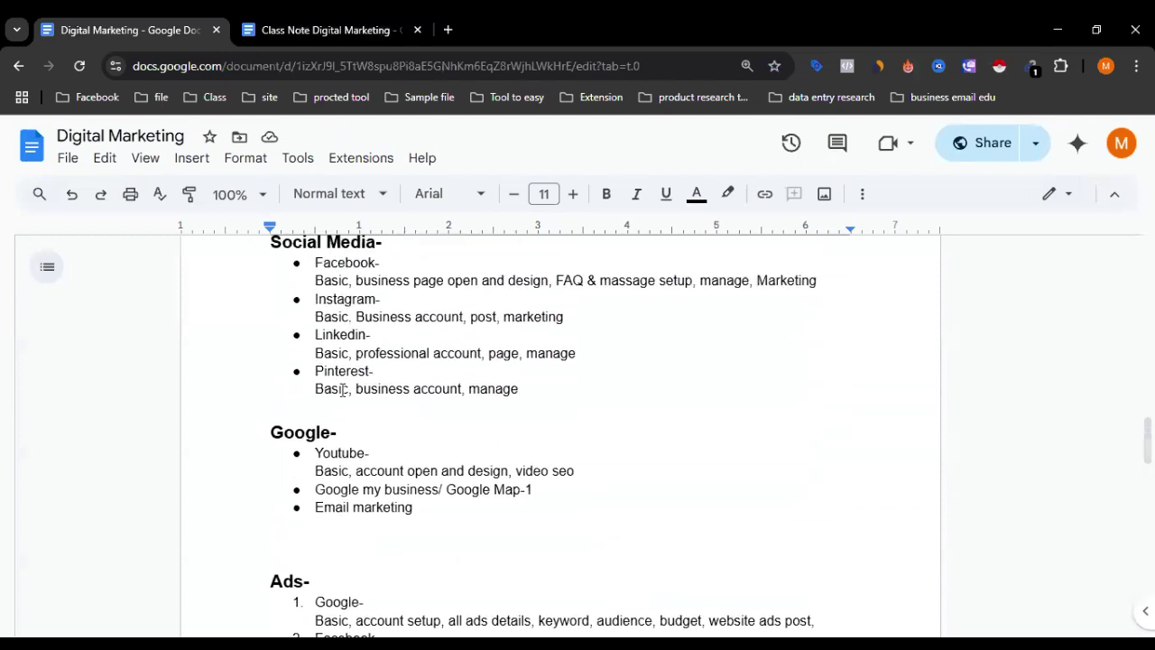
Step: In the Class Note Digital Marketing document, add the line "Pintarest" under the Class: 25 heading, followed by a new line
{"action": "scroll", "coordinate": [343, 390], "scroll_direction": "down", "scroll_amount": 2}
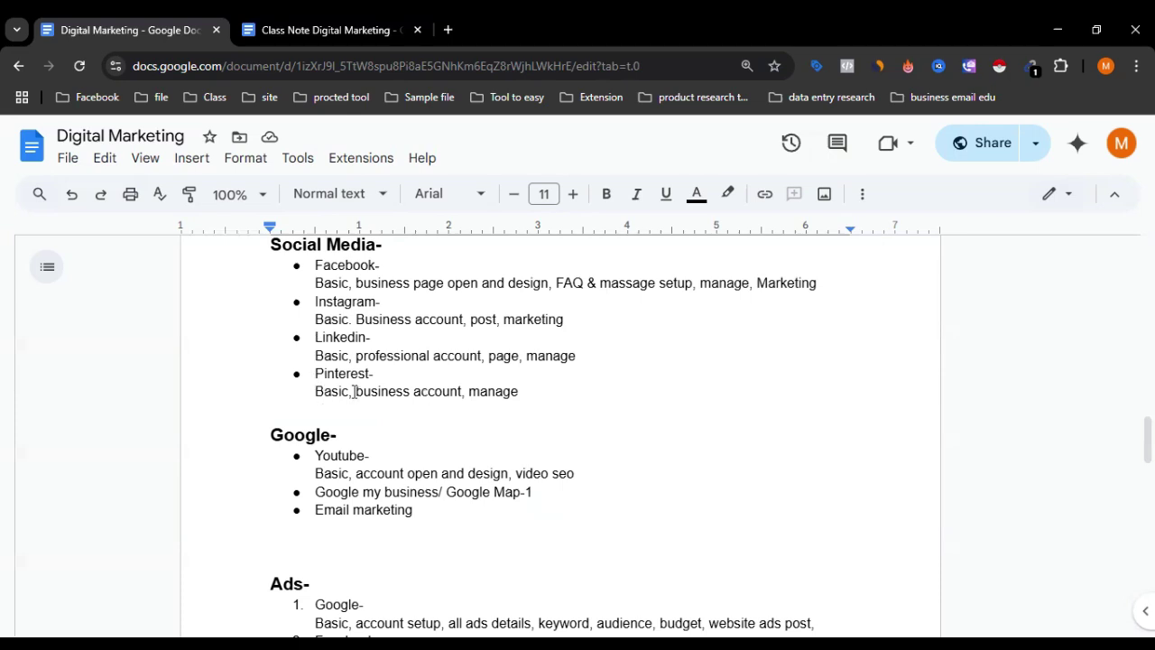
{"action": "left_click", "coordinate": [370, 27]}
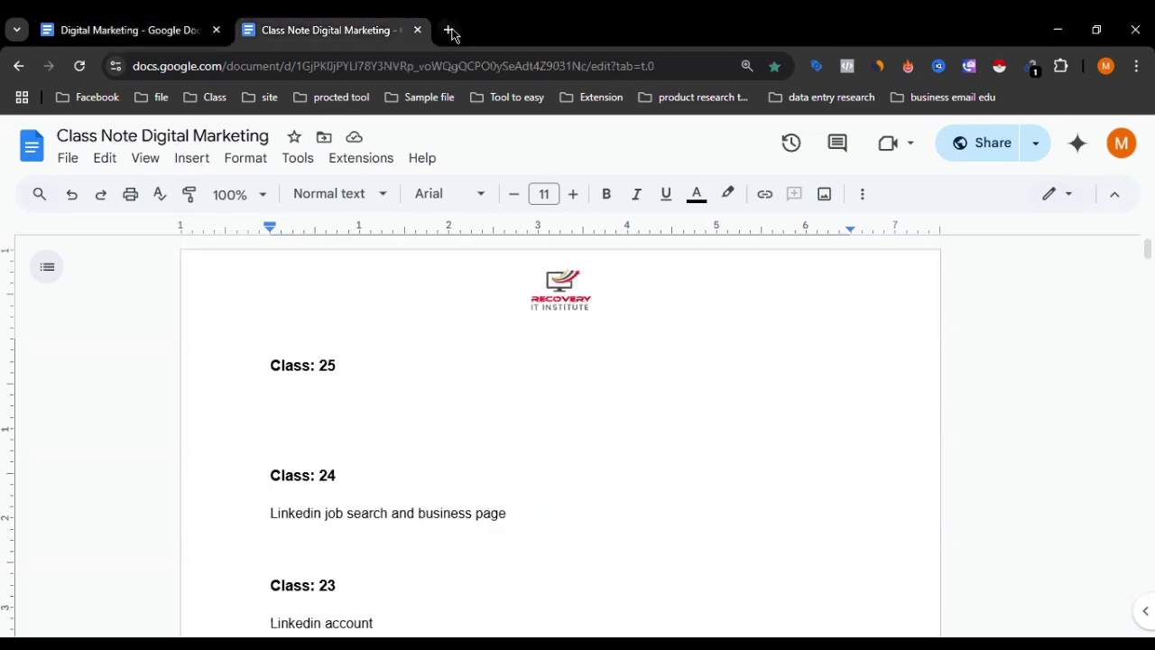
{"action": "left_click", "coordinate": [449, 30]}
{"action": "left_click", "coordinate": [267, 25]}
{"action": "type", "text": "pintare"}
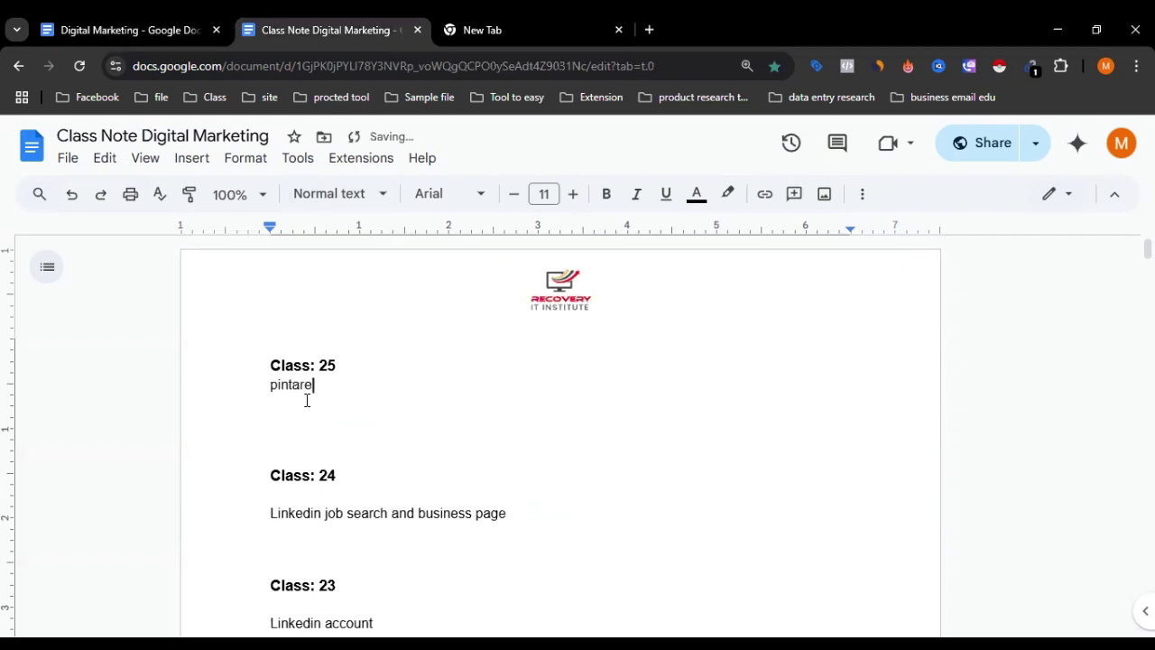
{"action": "type", "text": "st"}
{"action": "key", "text": "Return"}
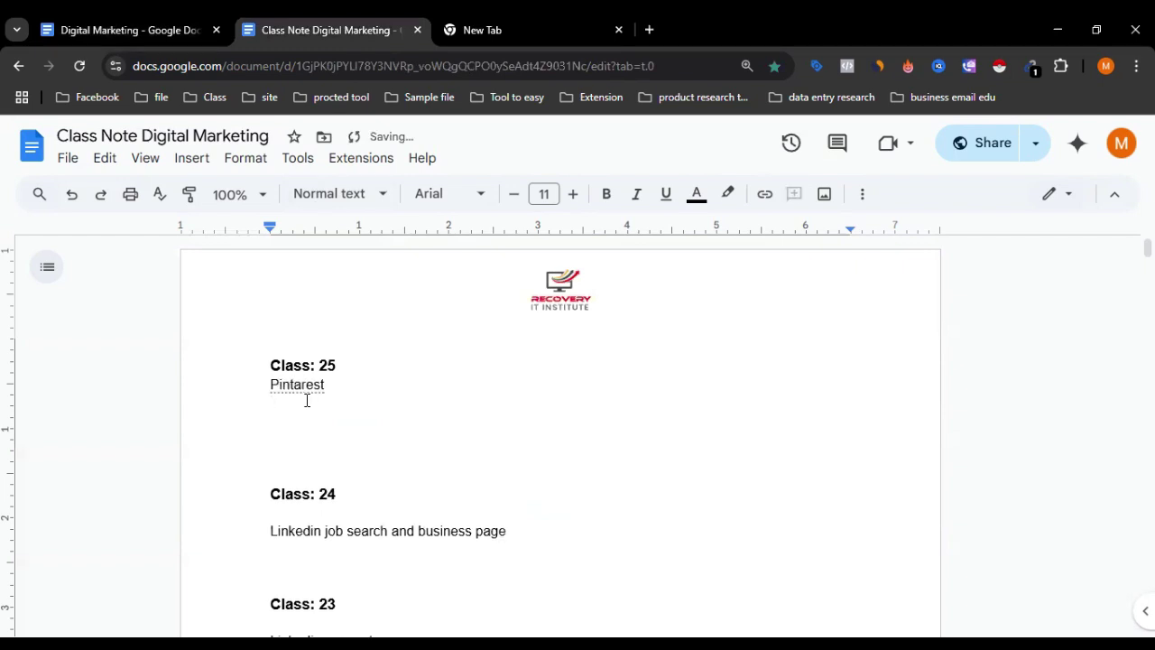
Step: Open the bookmarked Social media document in the new browser tab
{"action": "key", "text": "ctrl+Tab"}
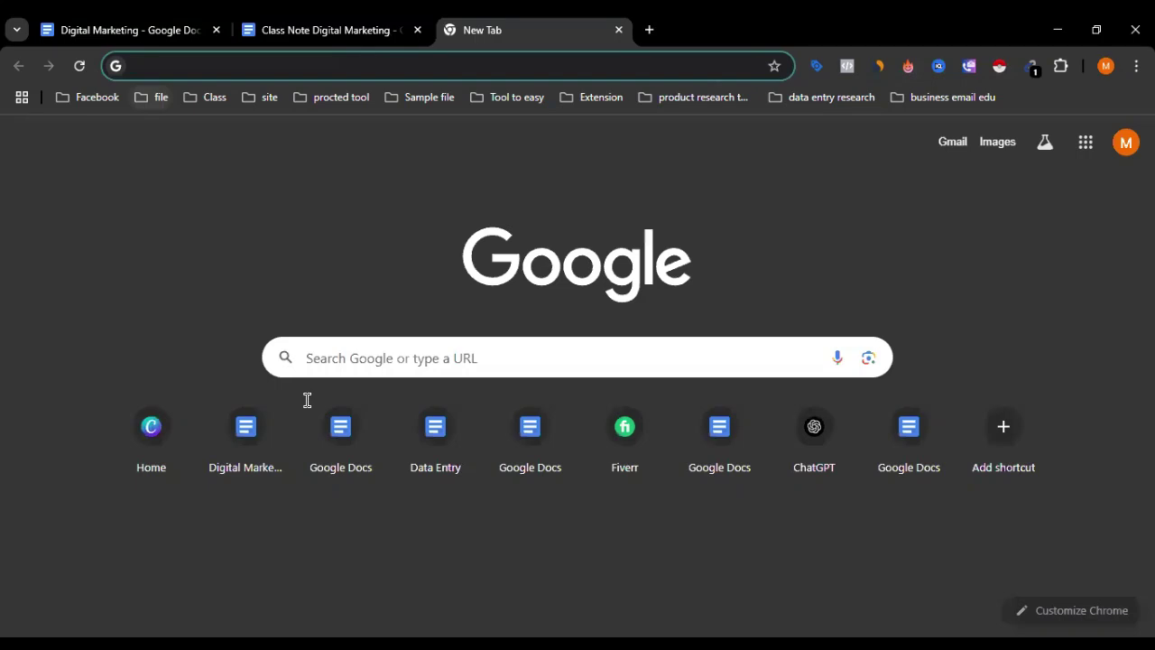
{"action": "left_click", "coordinate": [155, 97]}
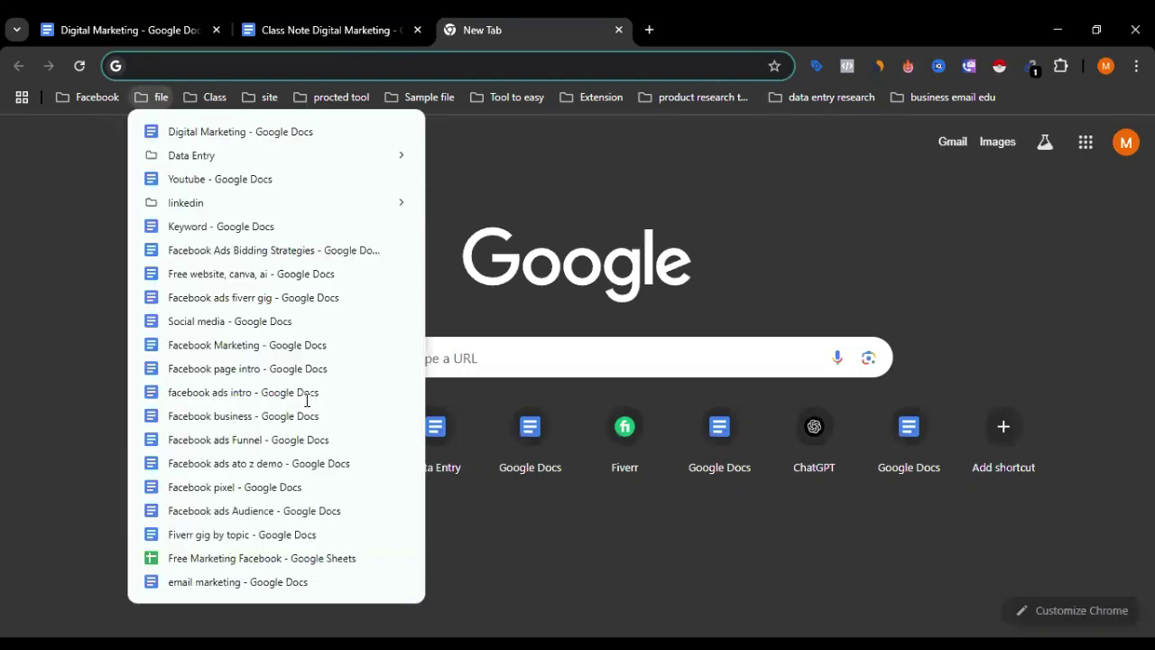
{"action": "left_click", "coordinate": [215, 323]}
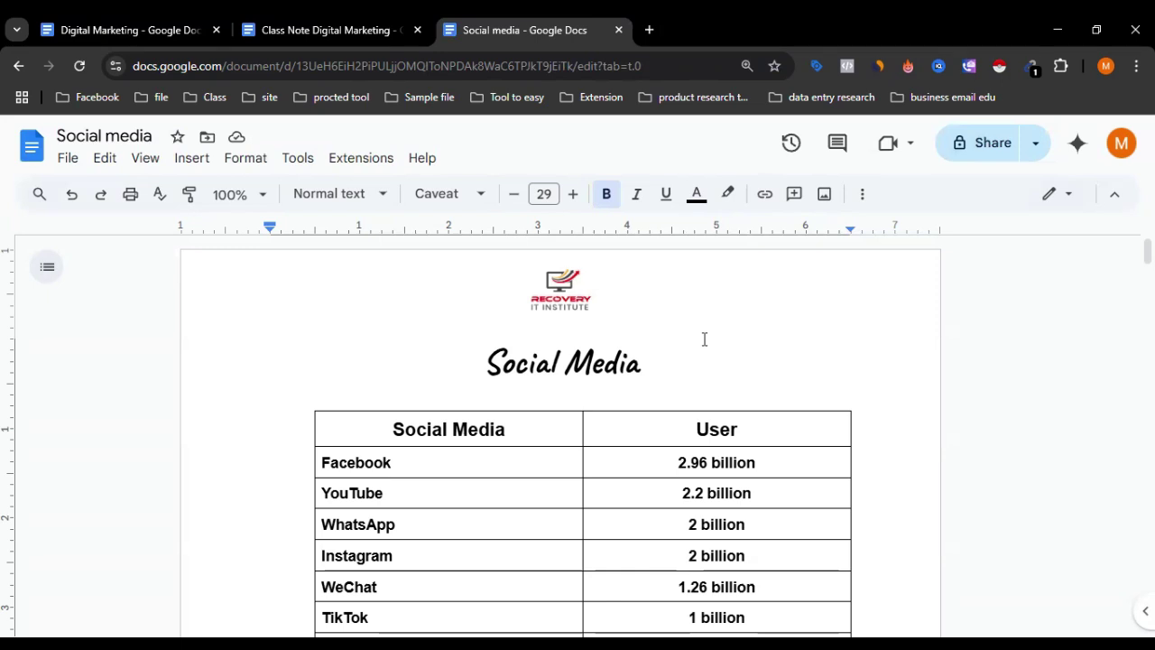
Step: Examine the Social Media table of users per platform, focusing on the Pinterest row
{"action": "scroll", "coordinate": [562, 387], "scroll_direction": "down", "scroll_amount": 3}
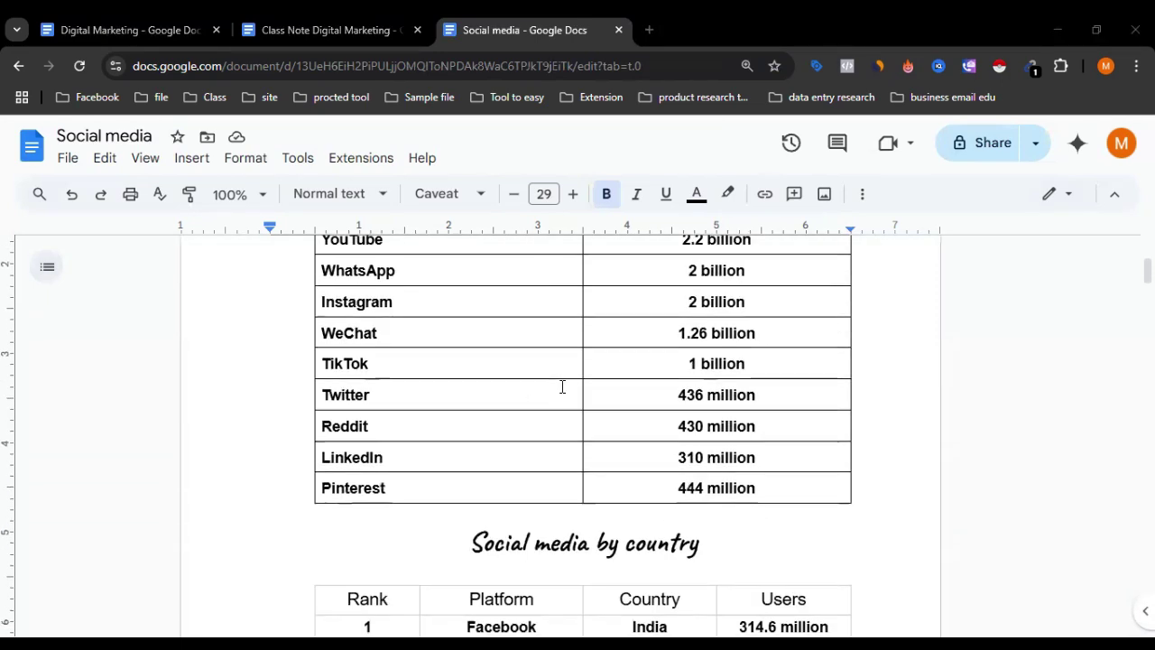
{"action": "scroll", "coordinate": [554, 379], "scroll_direction": "up", "scroll_amount": 1}
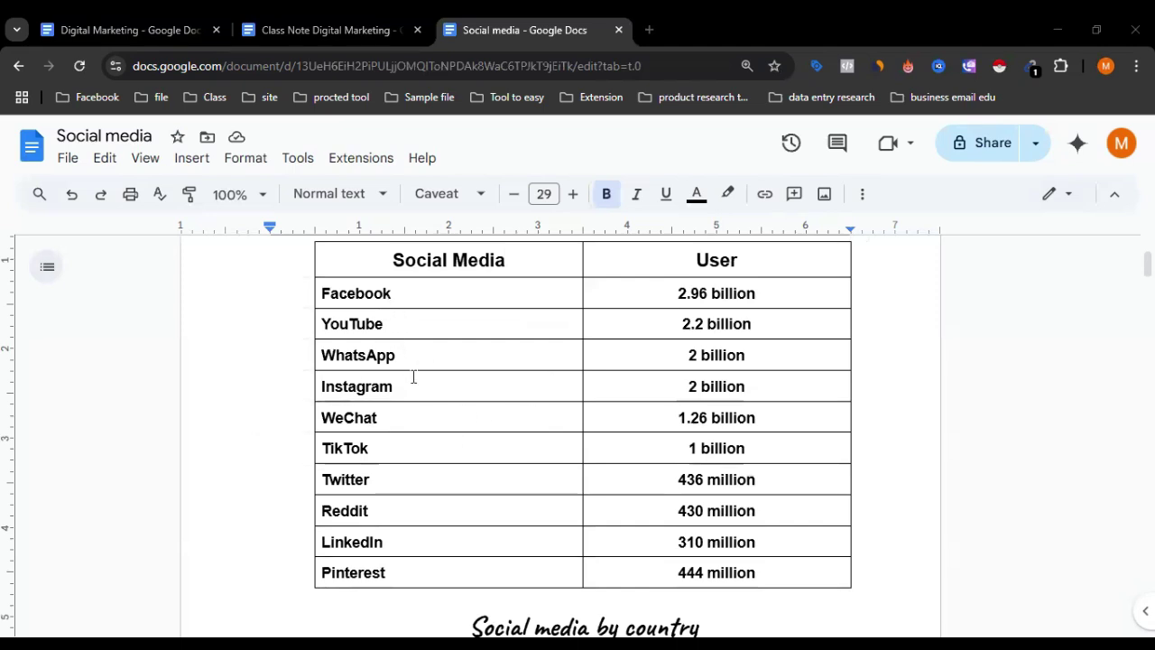
{"action": "double_click", "coordinate": [397, 570]}
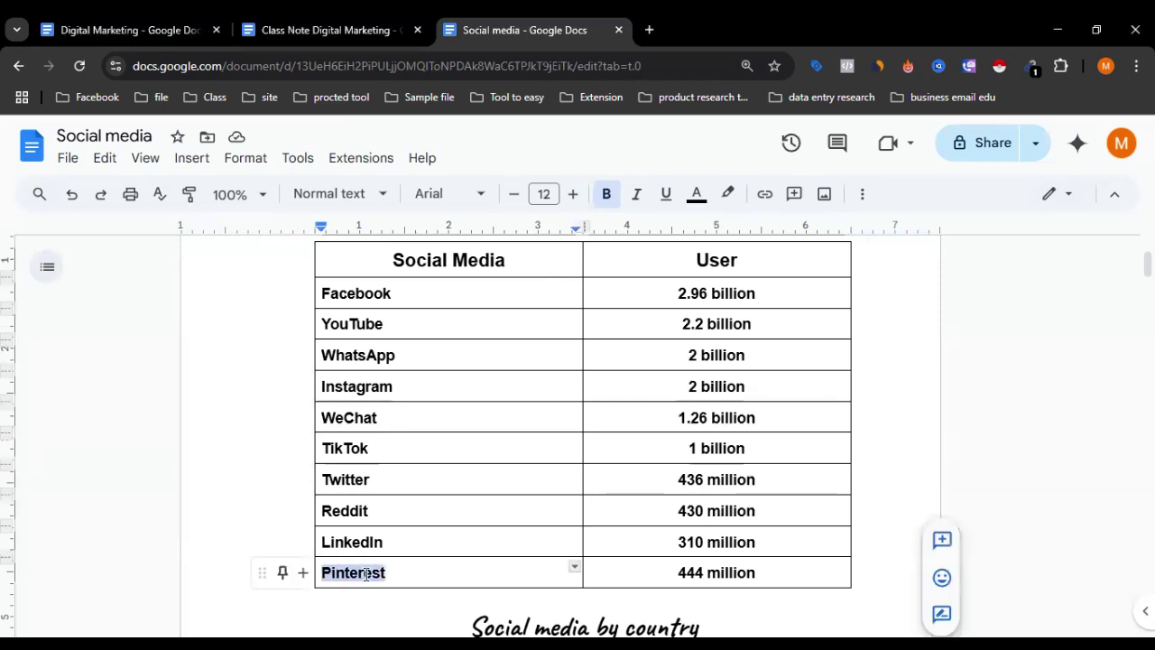
{"action": "left_click", "coordinate": [397, 569]}
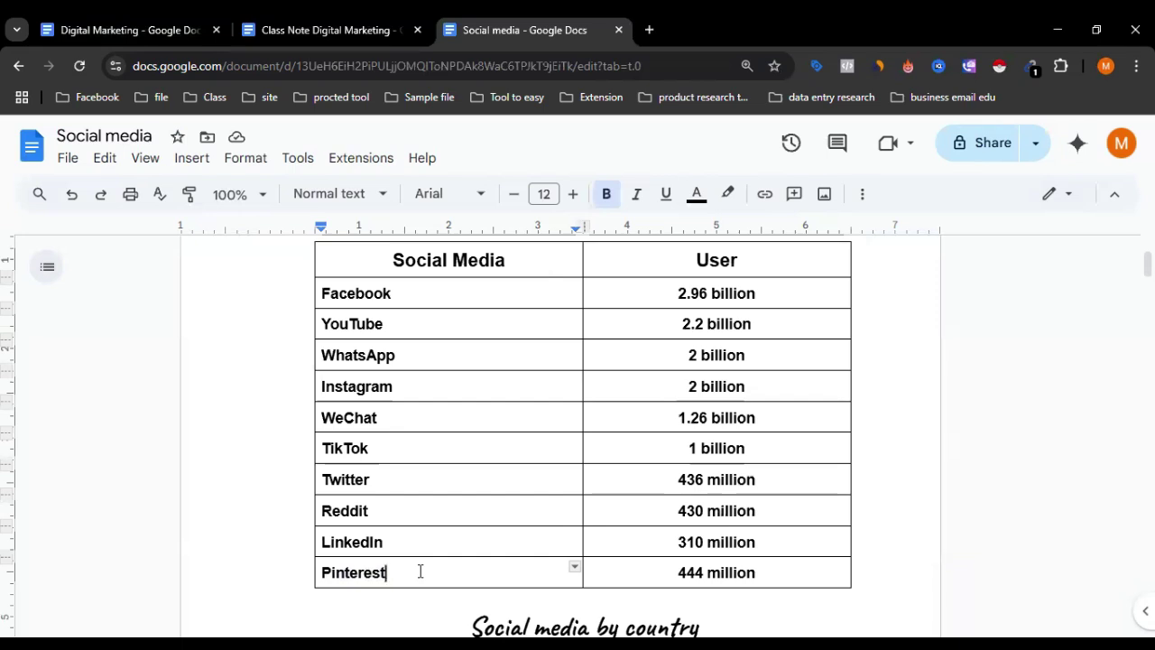
{"action": "scroll", "coordinate": [420, 570], "scroll_direction": "down", "scroll_amount": 1}
{"action": "scroll", "coordinate": [419, 570], "scroll_direction": "down", "scroll_amount": 1}
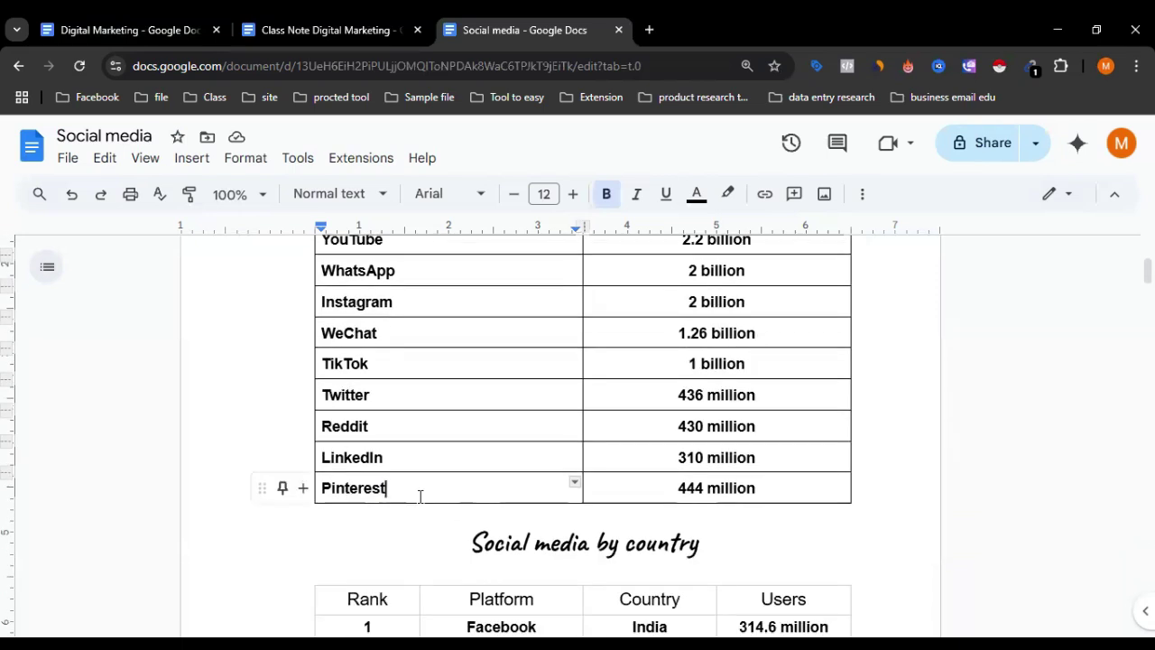
{"action": "scroll", "coordinate": [420, 495], "scroll_direction": "up", "scroll_amount": 2}
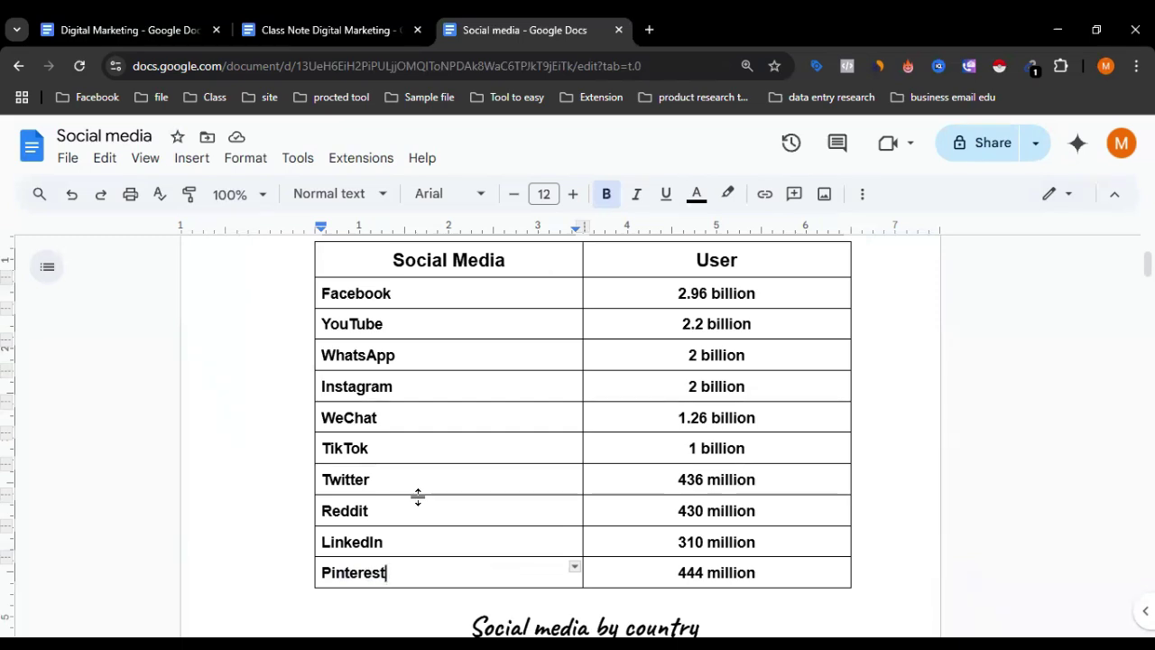
Step: Examine the "Social media by country" table for Pinterest's leading country and its user figure
{"action": "scroll", "coordinate": [419, 495], "scroll_direction": "down", "scroll_amount": 4}
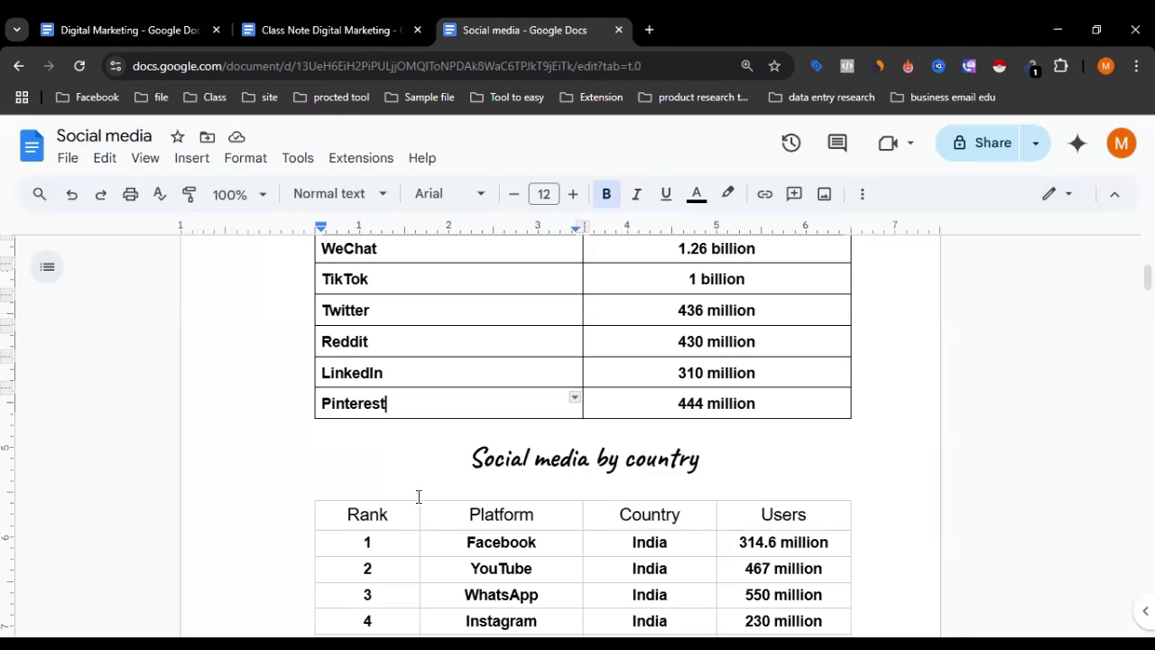
{"action": "scroll", "coordinate": [418, 497], "scroll_direction": "down", "scroll_amount": 3}
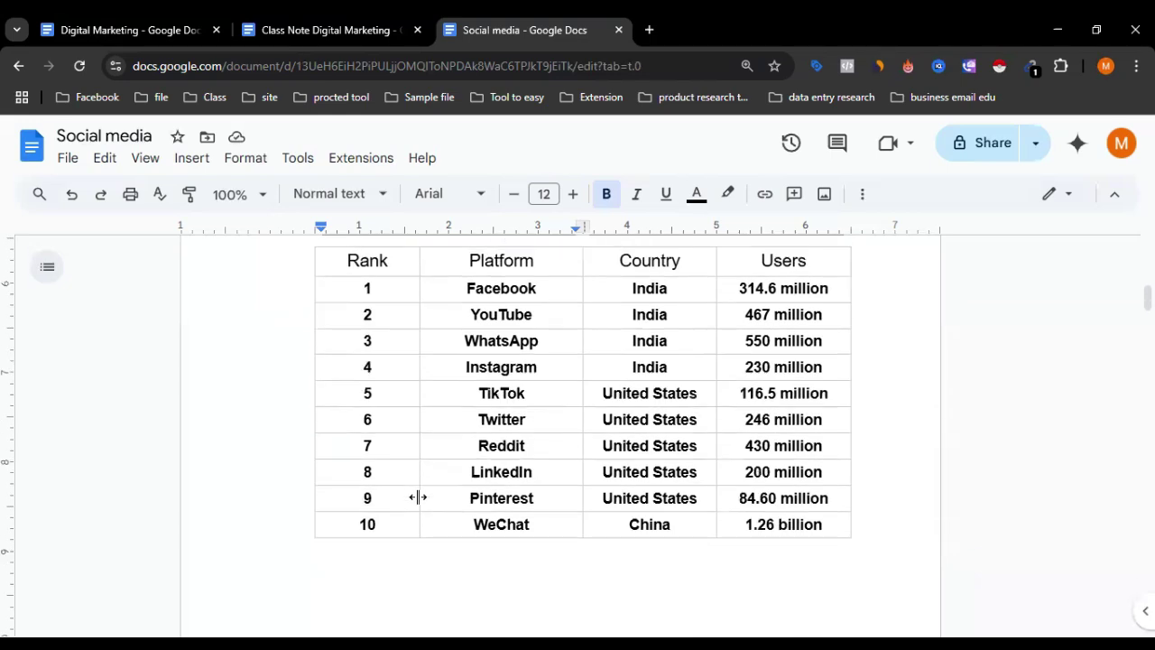
{"action": "scroll", "coordinate": [417, 497], "scroll_direction": "down", "scroll_amount": 4}
{"action": "scroll", "coordinate": [418, 496], "scroll_direction": "up", "scroll_amount": 2}
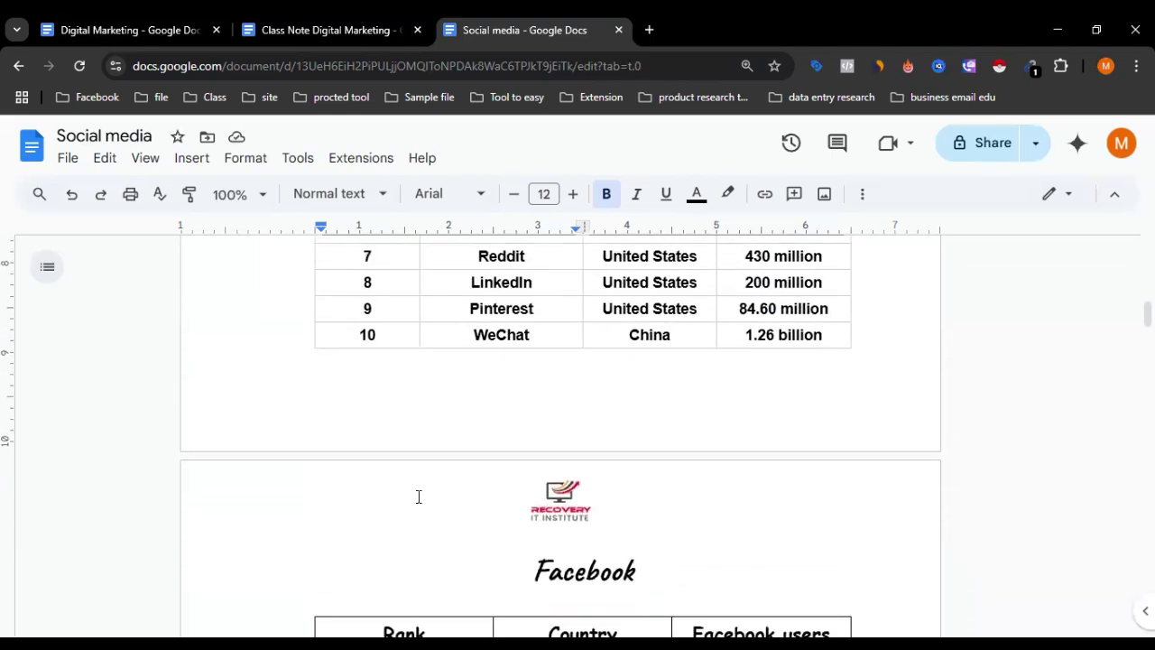
{"action": "scroll", "coordinate": [418, 497], "scroll_direction": "up", "scroll_amount": 1}
{"action": "left_click", "coordinate": [494, 413]}
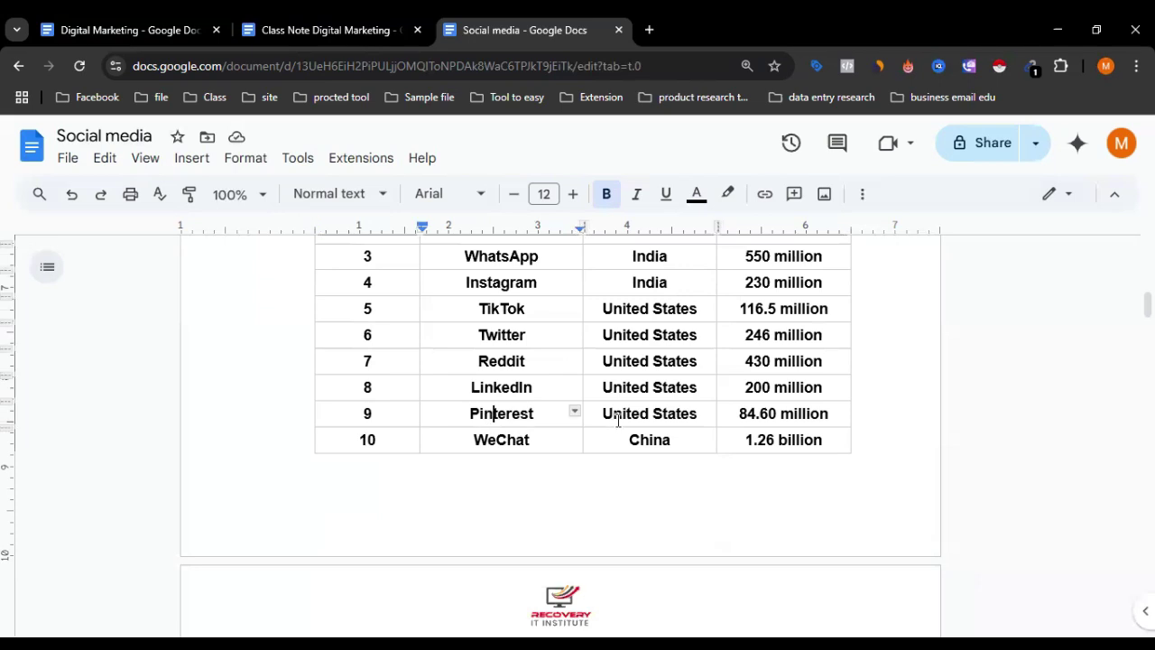
{"action": "left_click", "coordinate": [621, 415]}
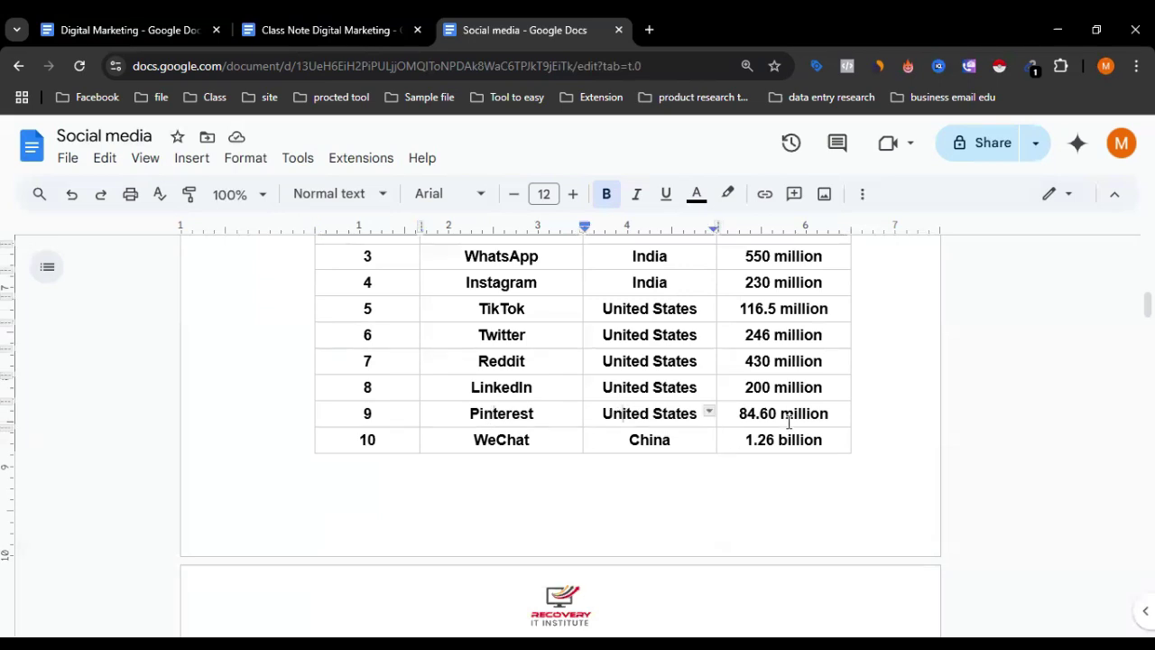
{"action": "scroll", "coordinate": [644, 482], "scroll_direction": "down", "scroll_amount": 1}
{"action": "scroll", "coordinate": [694, 446], "scroll_direction": "up", "scroll_amount": 2}
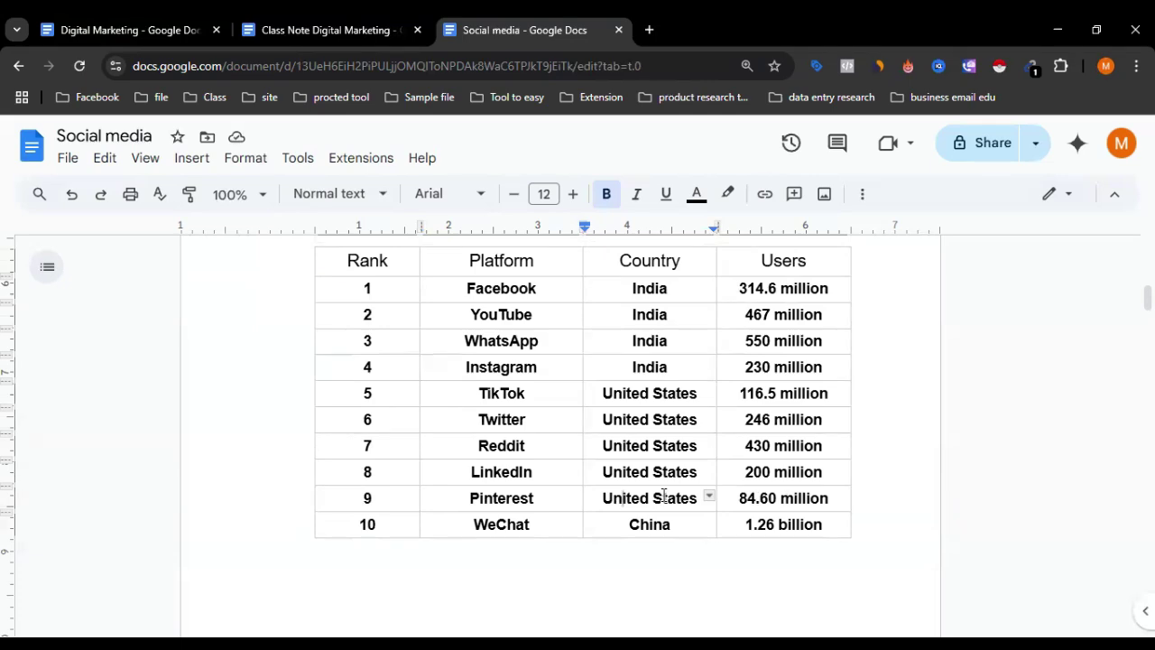
Step: Find the Pinterest section and review its ranking of countries by number of Pinterest users
{"action": "scroll", "coordinate": [665, 495], "scroll_direction": "down", "scroll_amount": 15}
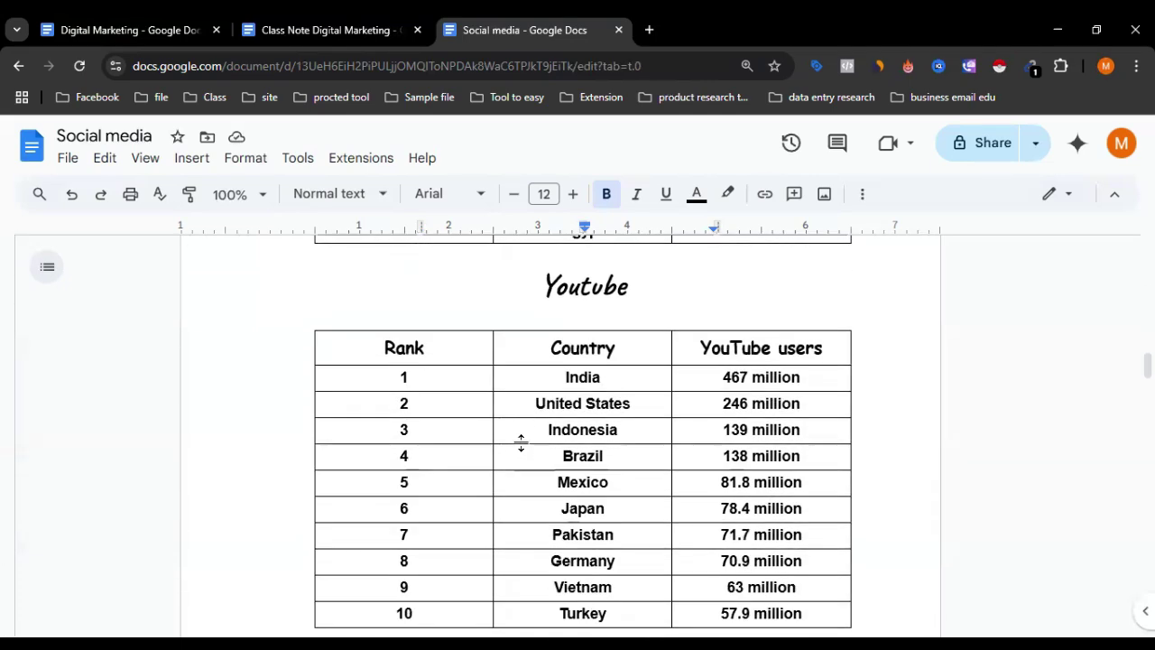
{"action": "scroll", "coordinate": [521, 442], "scroll_direction": "down", "scroll_amount": 10}
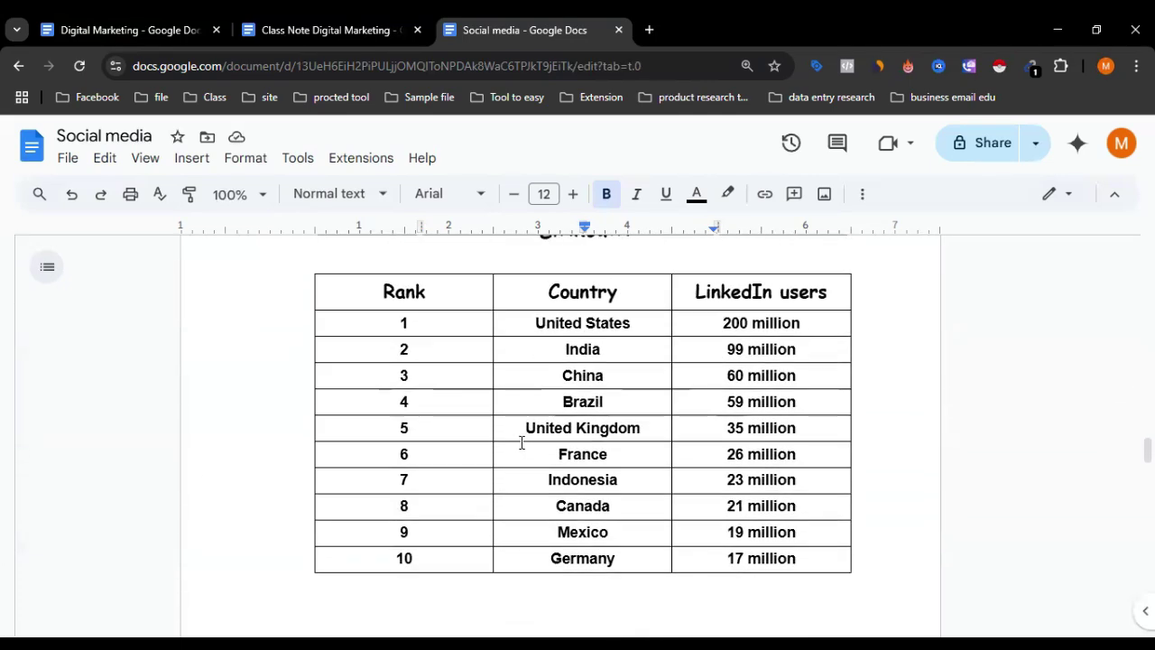
{"action": "scroll", "coordinate": [521, 442], "scroll_direction": "down", "scroll_amount": 7}
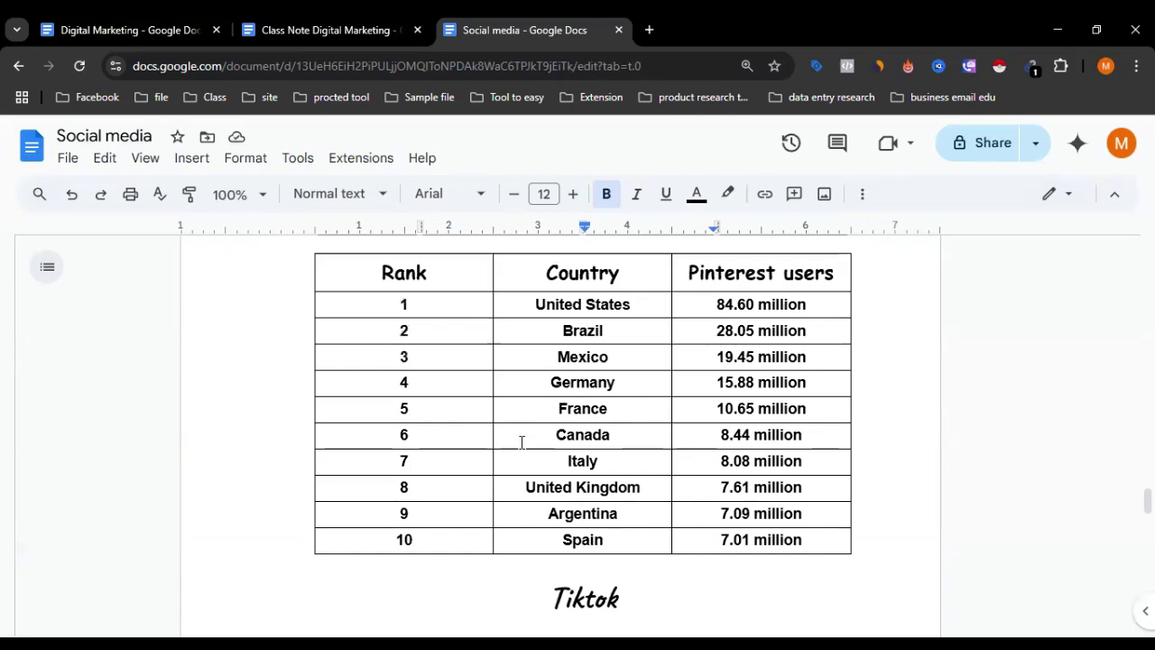
{"action": "left_click", "coordinate": [554, 304]}
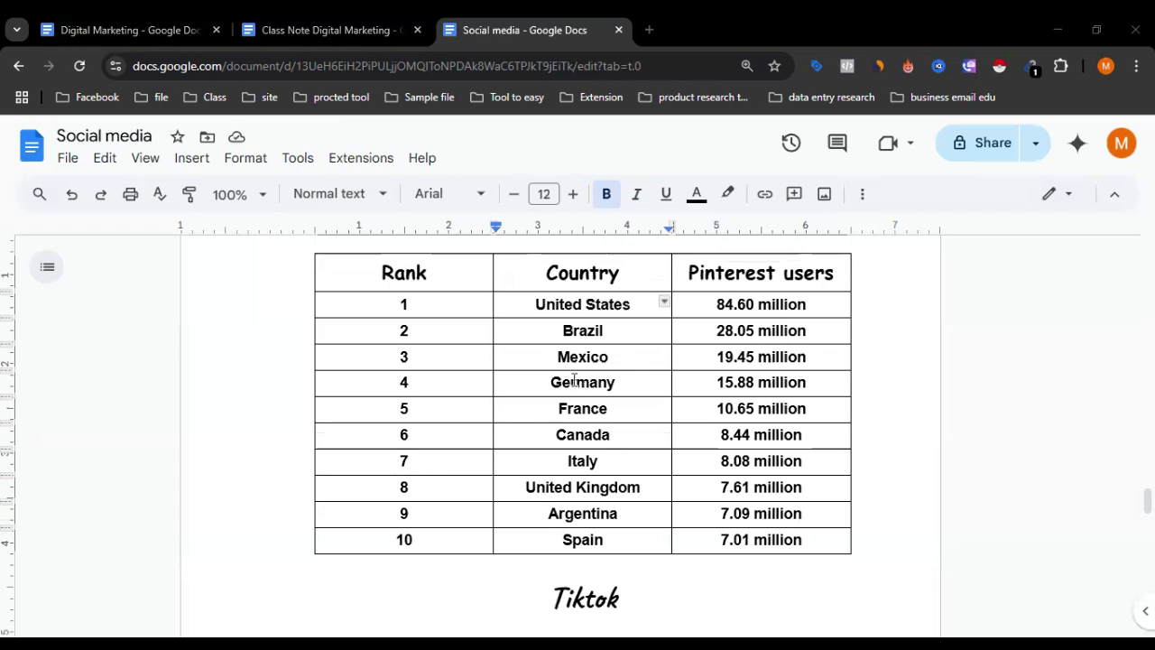
{"action": "left_click", "coordinate": [554, 456]}
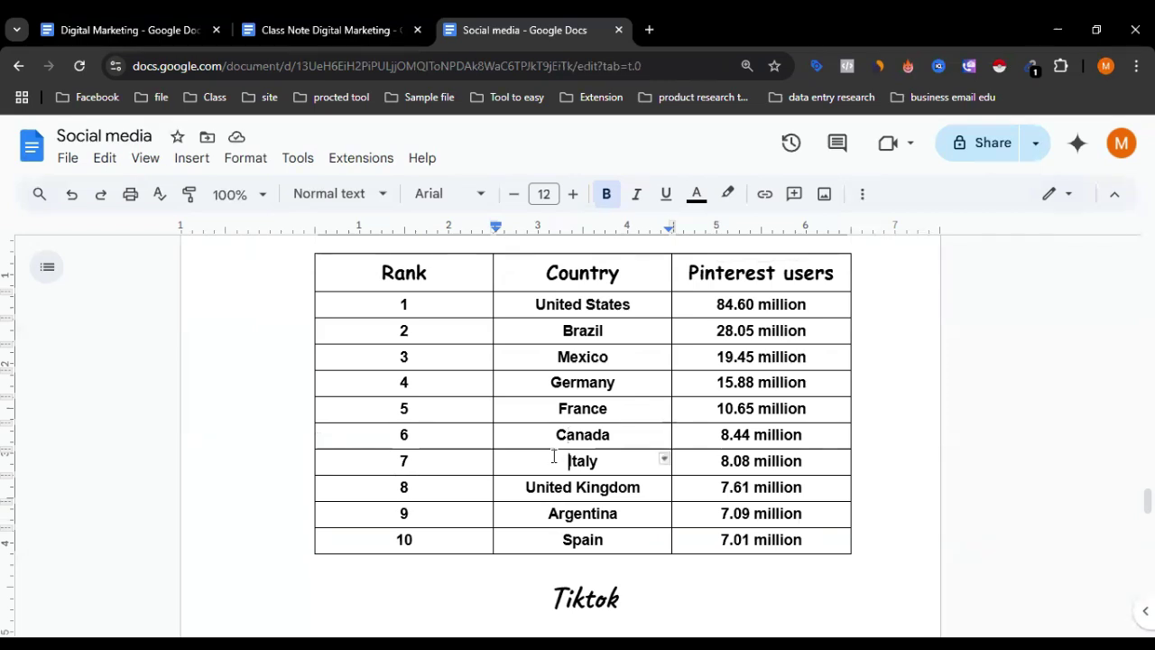
{"action": "left_click", "coordinate": [559, 540]}
{"action": "left_click_drag", "start_coordinate": [509, 308], "coordinate": [590, 537]}
{"action": "left_click", "coordinate": [542, 422]}
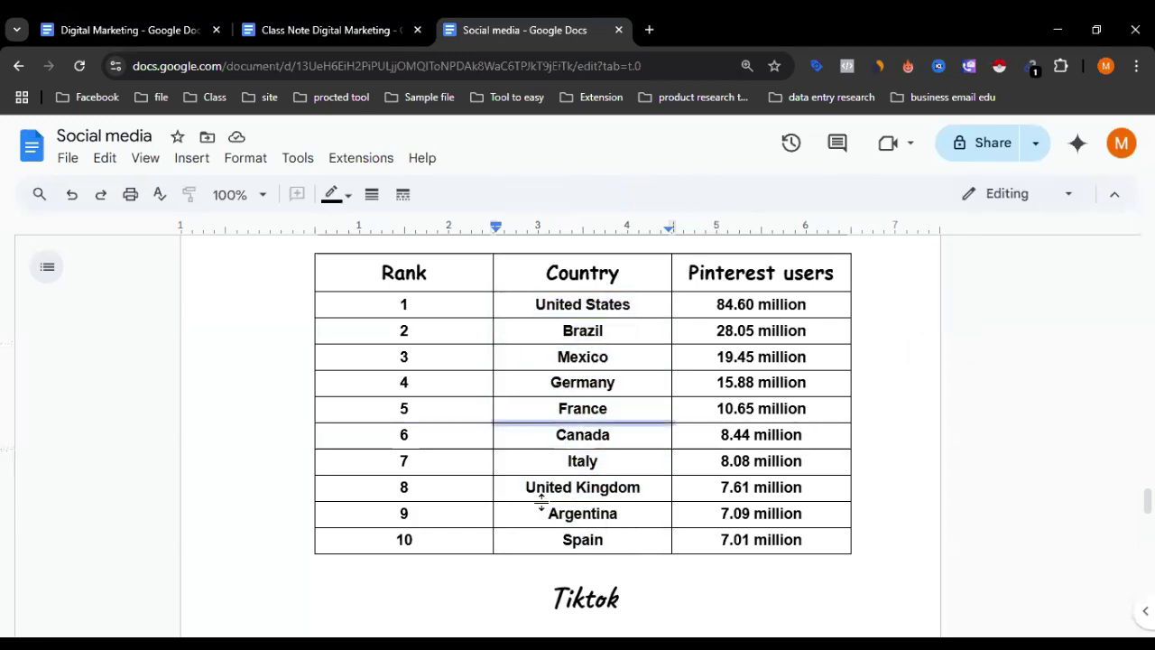
Step: Compare the LinkedIn, Pinterest, Instagram and YouTube country rankings, and return to the overall Social Media user table
{"action": "scroll", "coordinate": [542, 485], "scroll_direction": "up", "scroll_amount": 5}
{"action": "scroll", "coordinate": [543, 500], "scroll_direction": "up", "scroll_amount": 9}
{"action": "scroll", "coordinate": [541, 503], "scroll_direction": "down", "scroll_amount": 4}
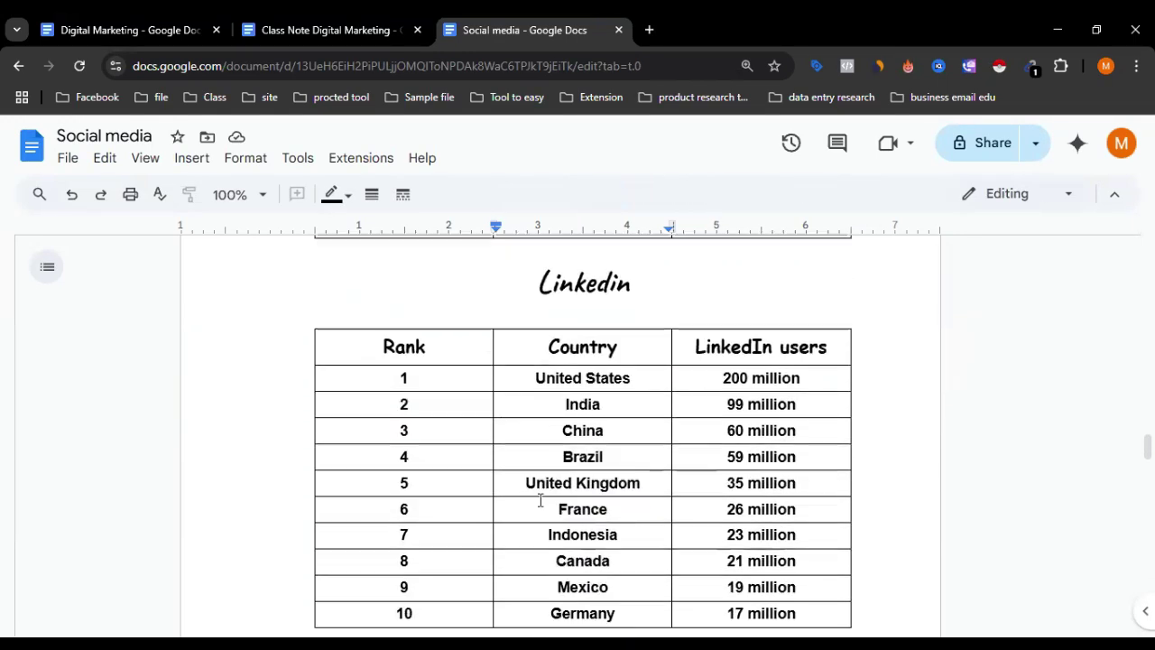
{"action": "scroll", "coordinate": [560, 485], "scroll_direction": "down", "scroll_amount": 4}
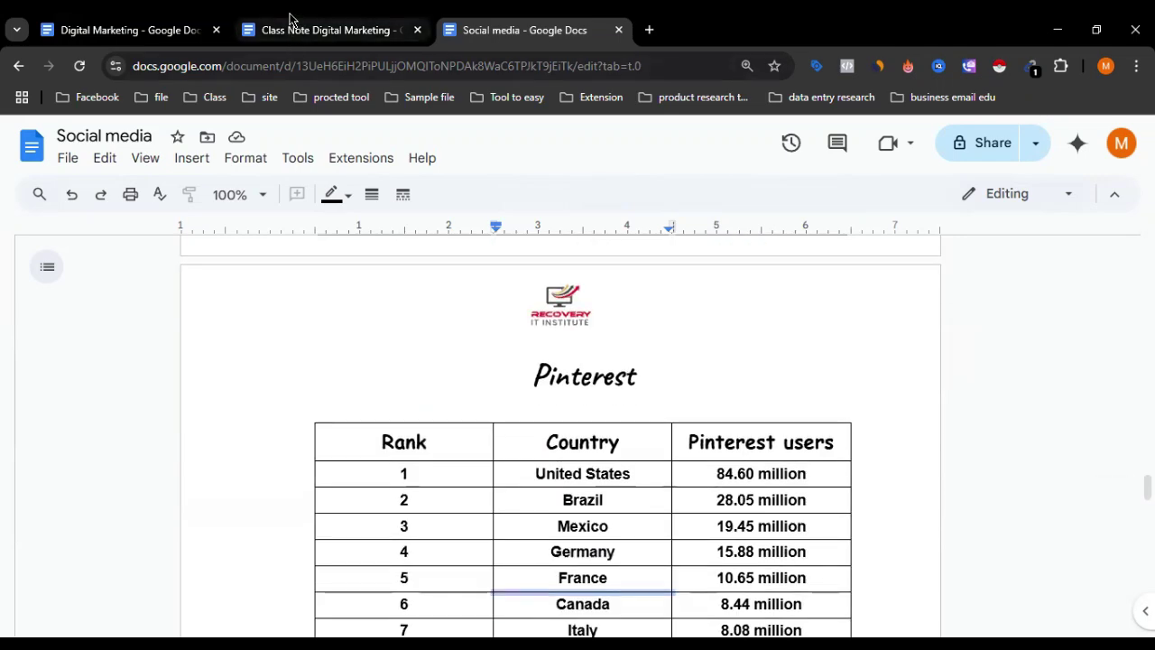
{"action": "scroll", "coordinate": [546, 302], "scroll_direction": "up", "scroll_amount": 15}
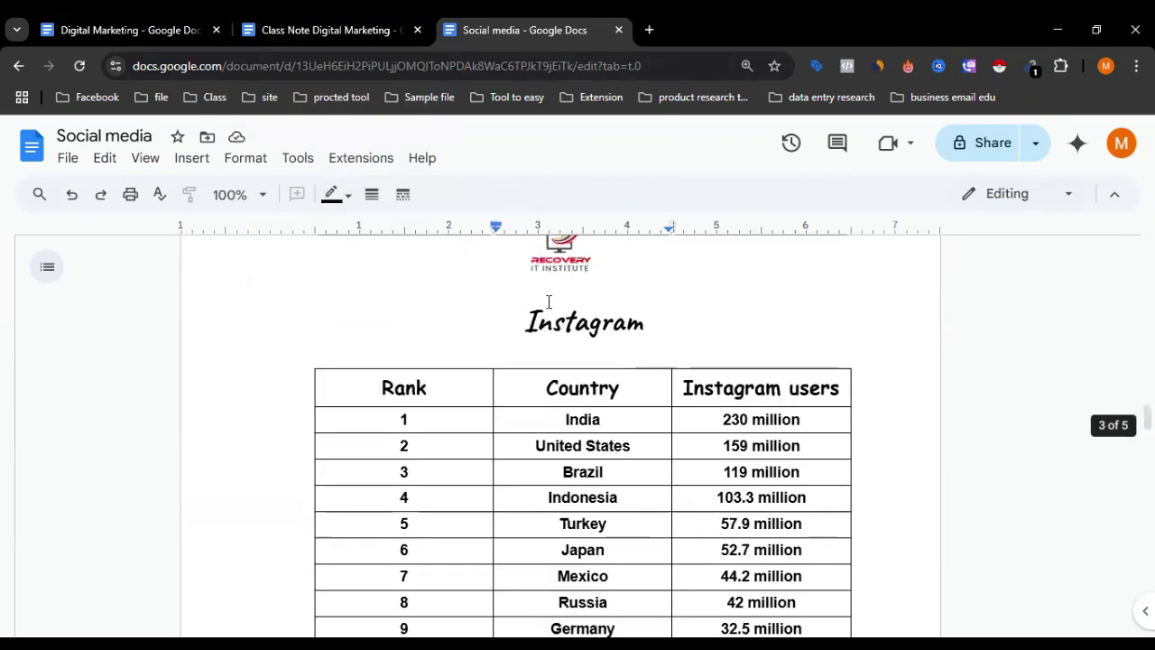
{"action": "scroll", "coordinate": [546, 302], "scroll_direction": "up", "scroll_amount": 10}
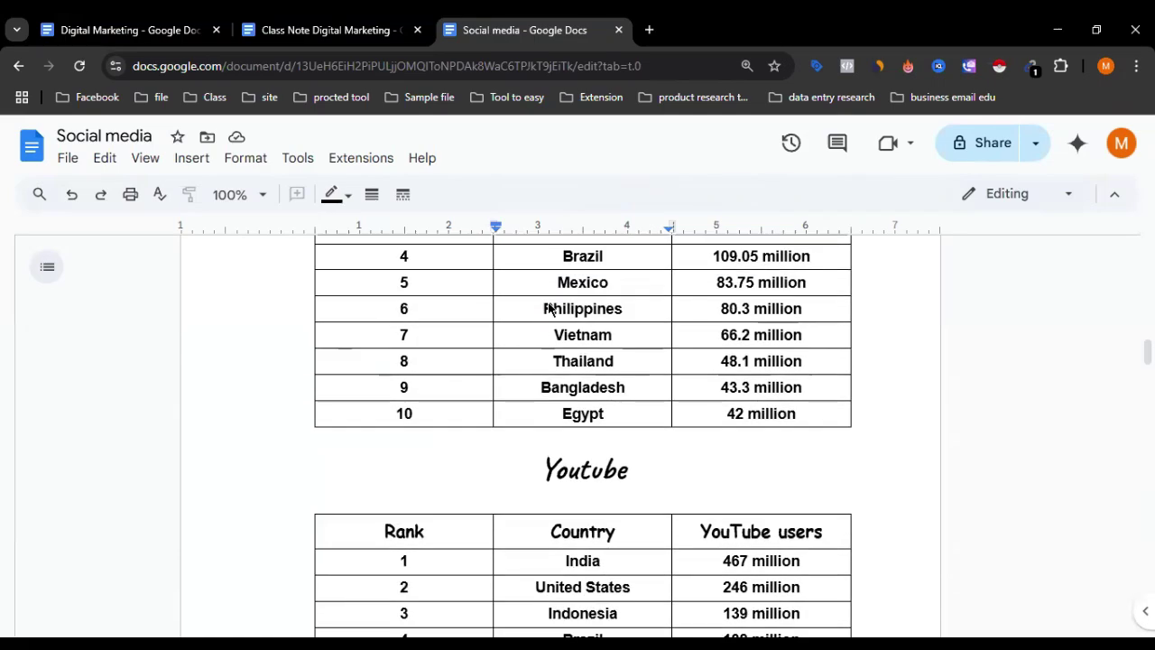
{"action": "scroll", "coordinate": [548, 308], "scroll_direction": "down", "scroll_amount": 6}
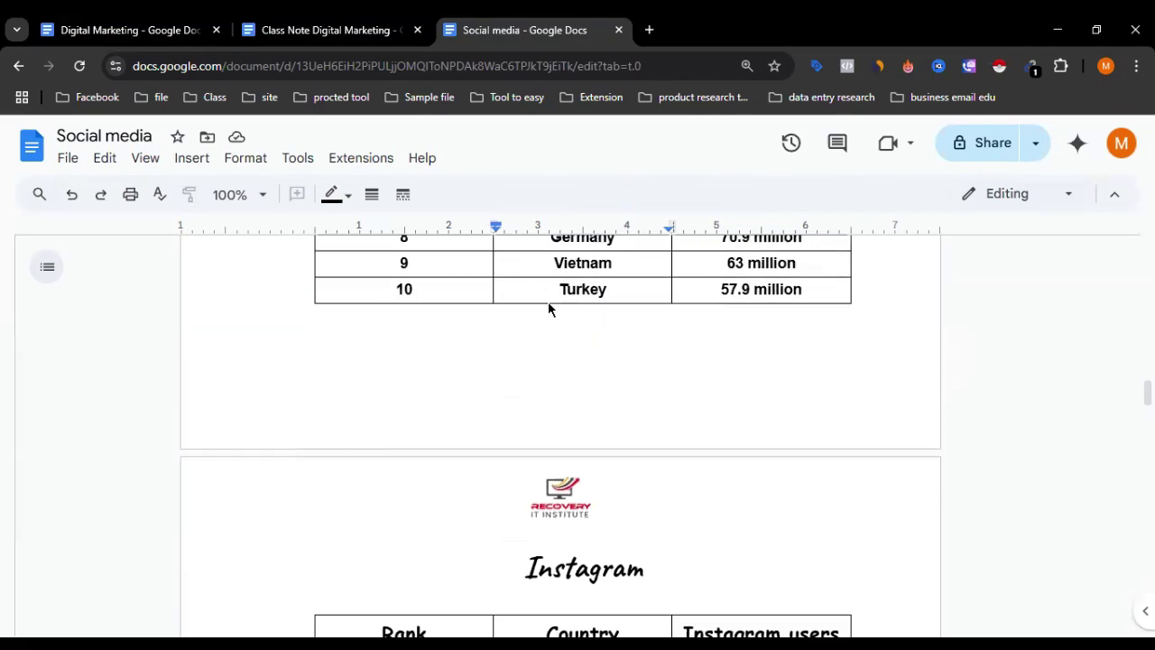
{"action": "scroll", "coordinate": [548, 309], "scroll_direction": "up", "scroll_amount": 9}
{"action": "scroll", "coordinate": [548, 309], "scroll_direction": "up", "scroll_amount": 8}
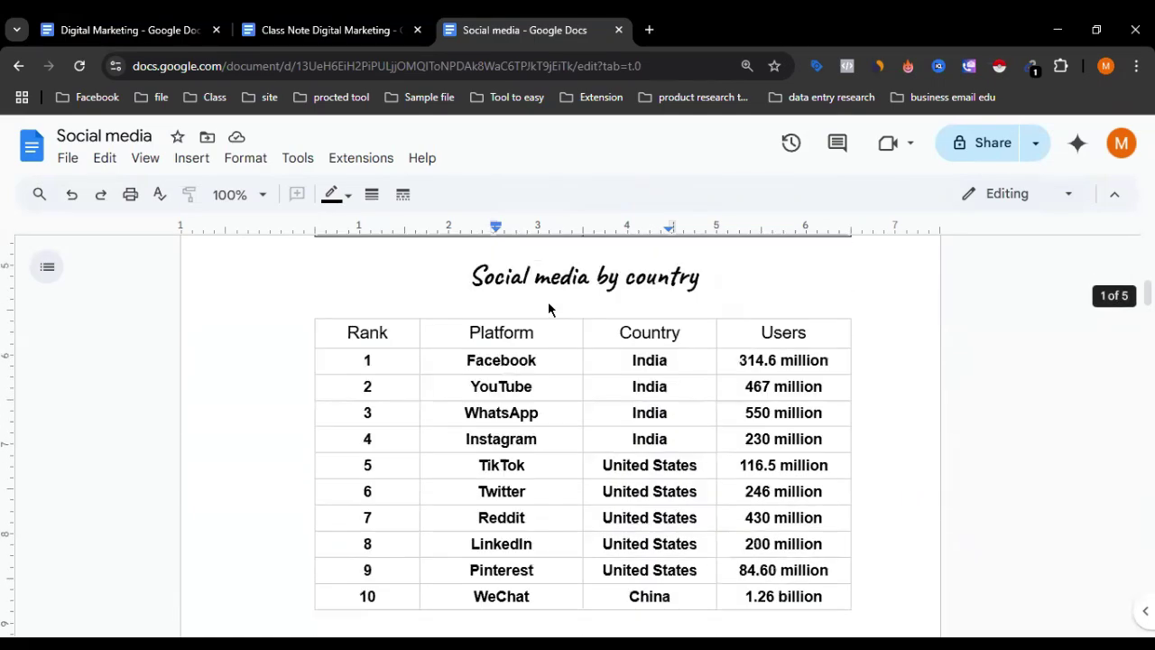
{"action": "scroll", "coordinate": [547, 309], "scroll_direction": "up", "scroll_amount": 1}
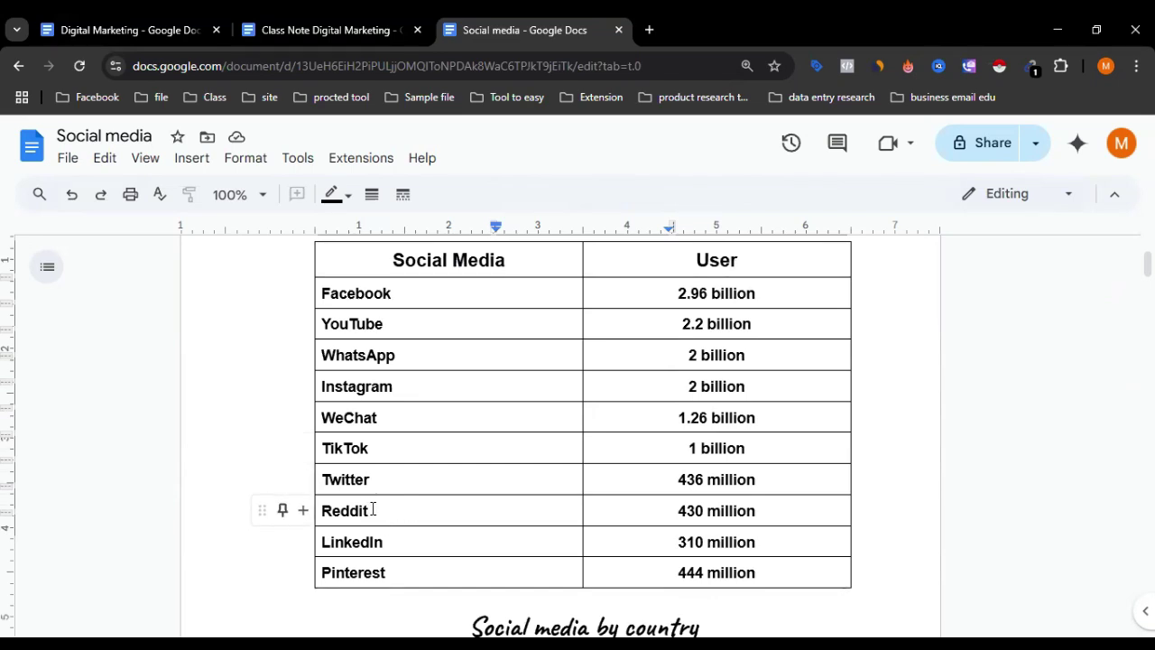
Step: Search the web for "pintarest" in a new browser tab, open the Pinterest website, and dismiss the Google account sign-in prompt
{"action": "left_click", "coordinate": [304, 25]}
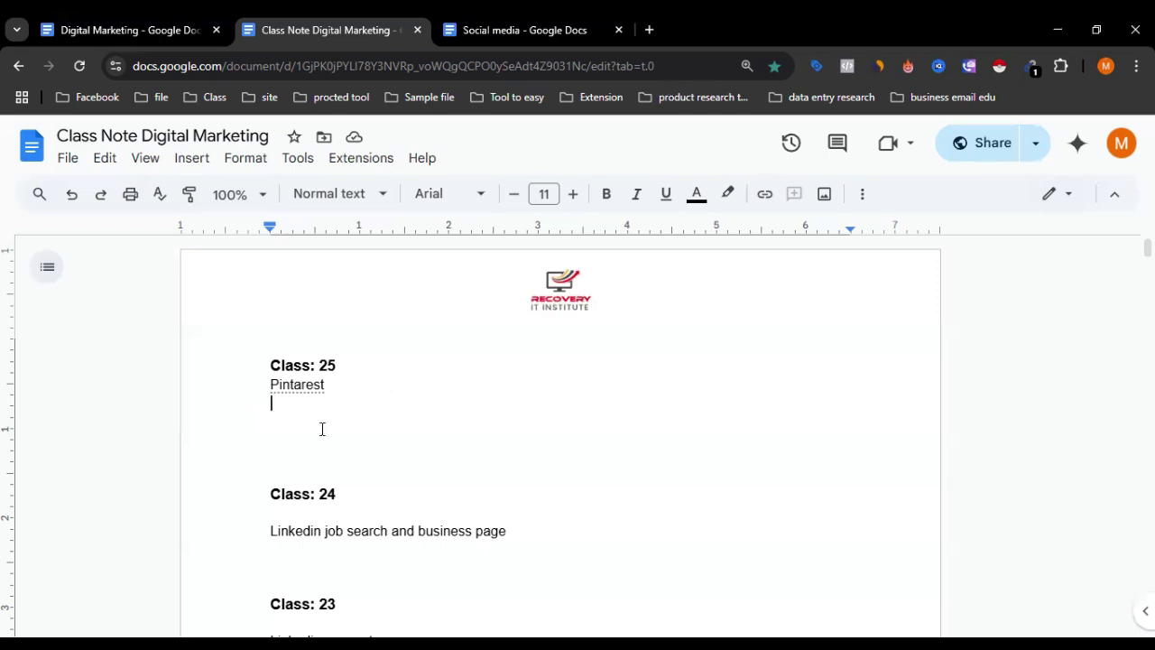
{"action": "left_click", "coordinate": [649, 30]}
{"action": "type", "text": "pi"}
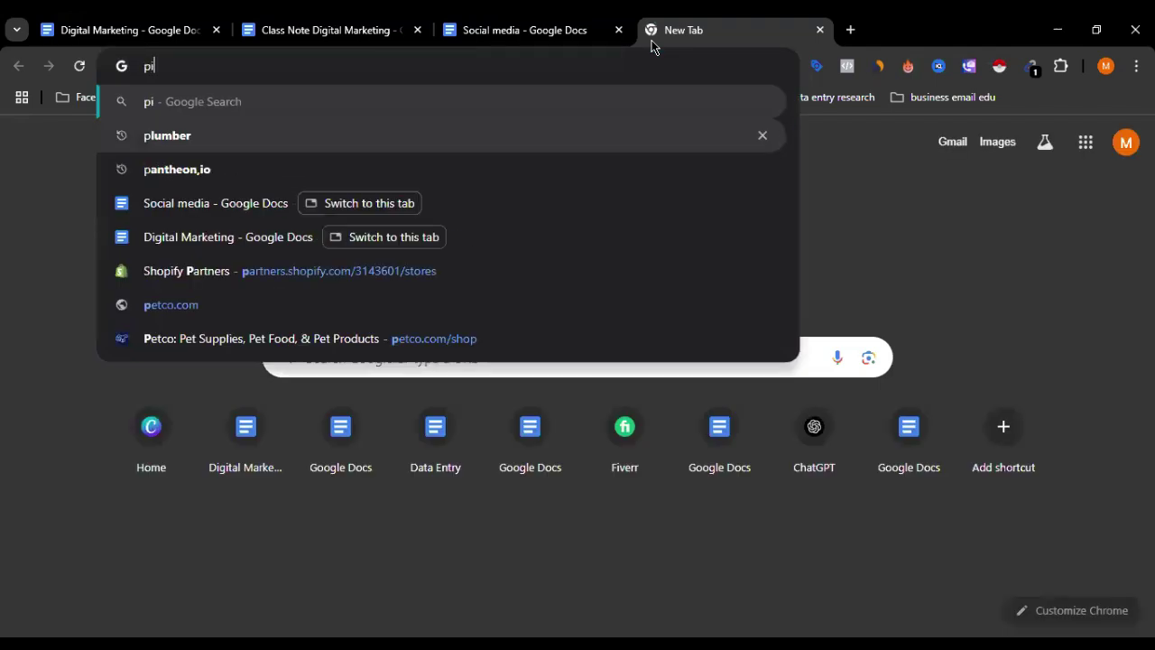
{"action": "type", "text": "ntarest"}
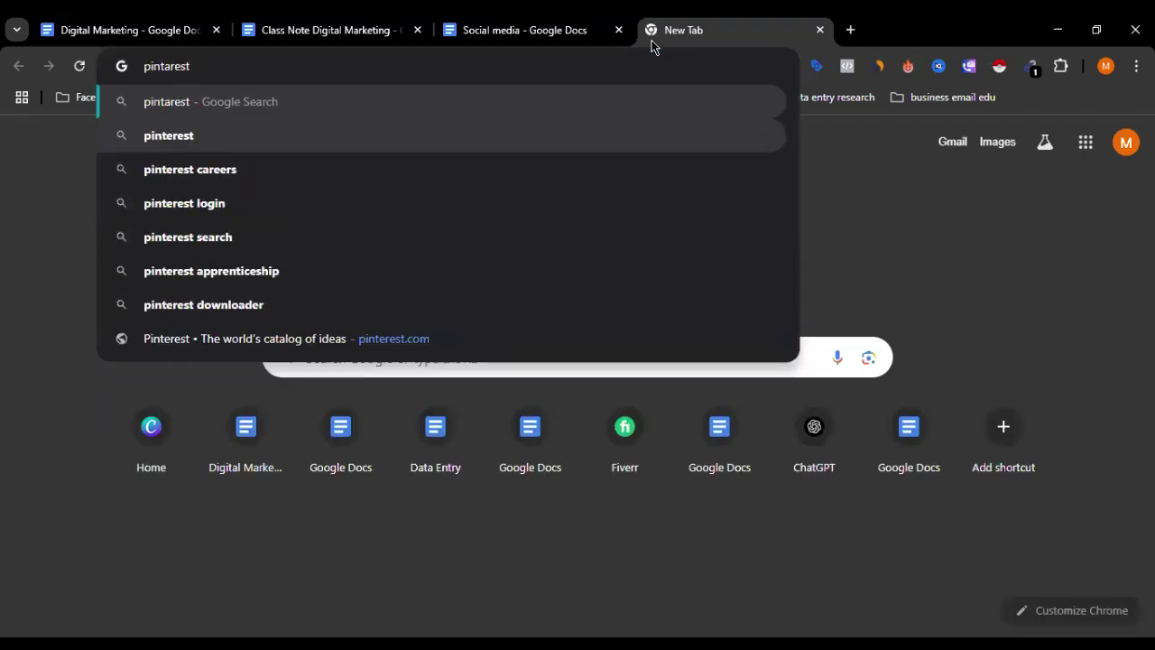
{"action": "key", "text": "Return"}
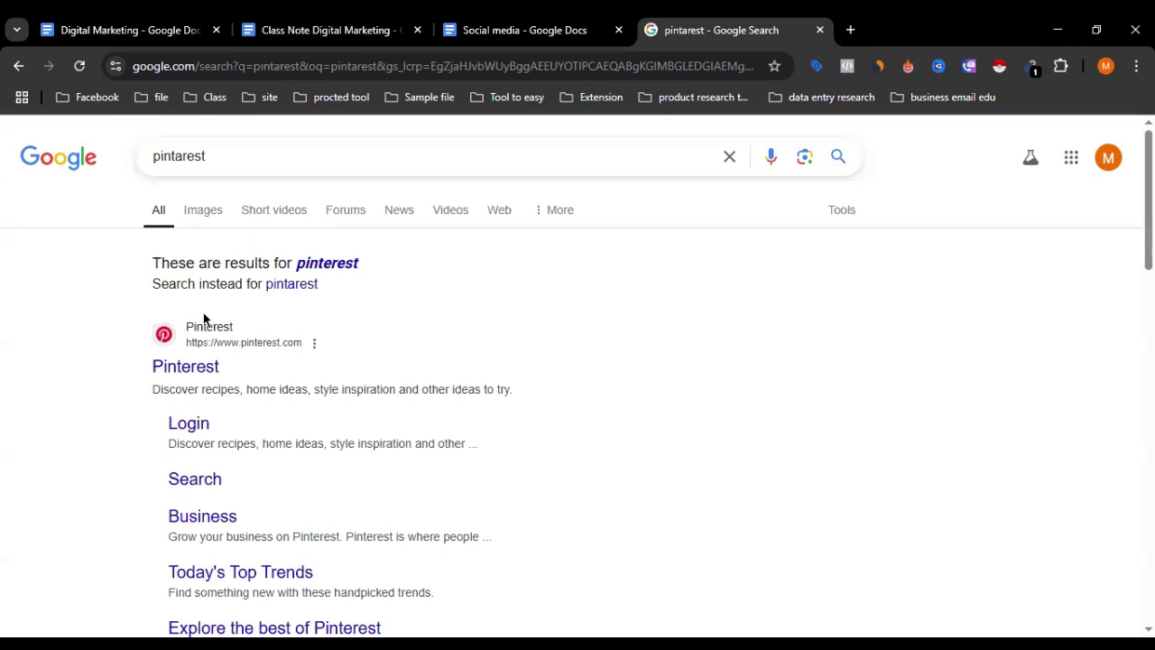
{"action": "left_click", "coordinate": [160, 377]}
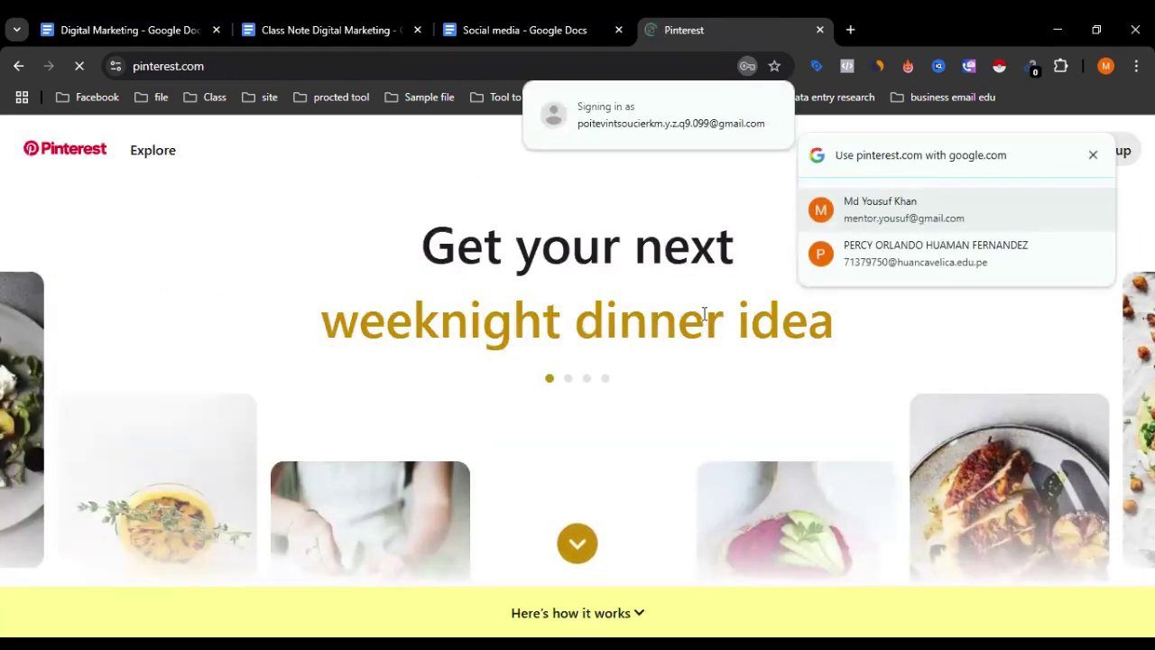
{"action": "left_click", "coordinate": [1092, 157]}
Step: Look through the idea-search, saving and shopping sections of the Pinterest landing page, and open the account sign-up form
{"action": "scroll", "coordinate": [361, 248], "scroll_direction": "down", "scroll_amount": 2}
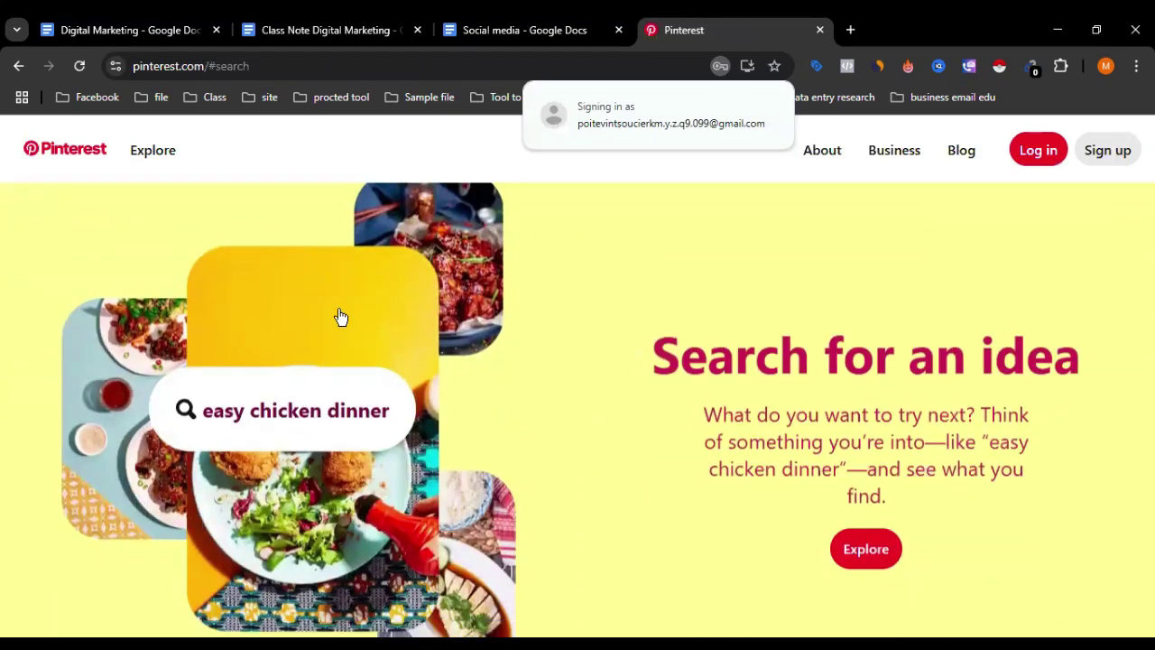
{"action": "scroll", "coordinate": [340, 319], "scroll_direction": "down", "scroll_amount": 1}
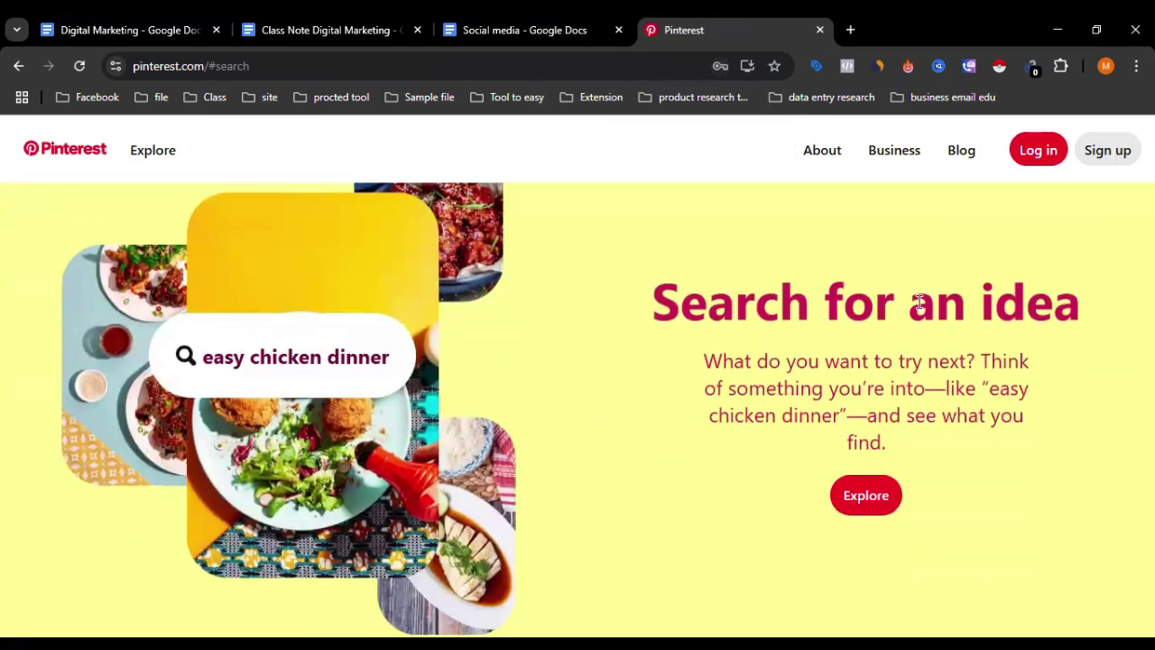
{"action": "scroll", "coordinate": [625, 381], "scroll_direction": "down", "scroll_amount": 2}
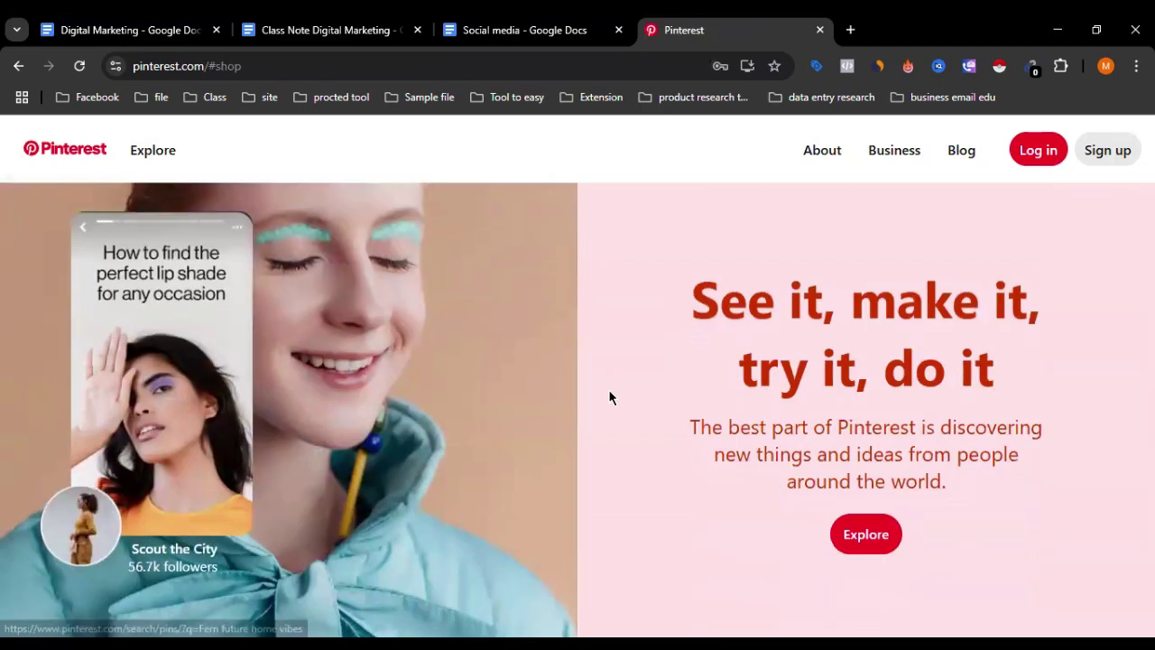
{"action": "scroll", "coordinate": [609, 395], "scroll_direction": "down", "scroll_amount": 1}
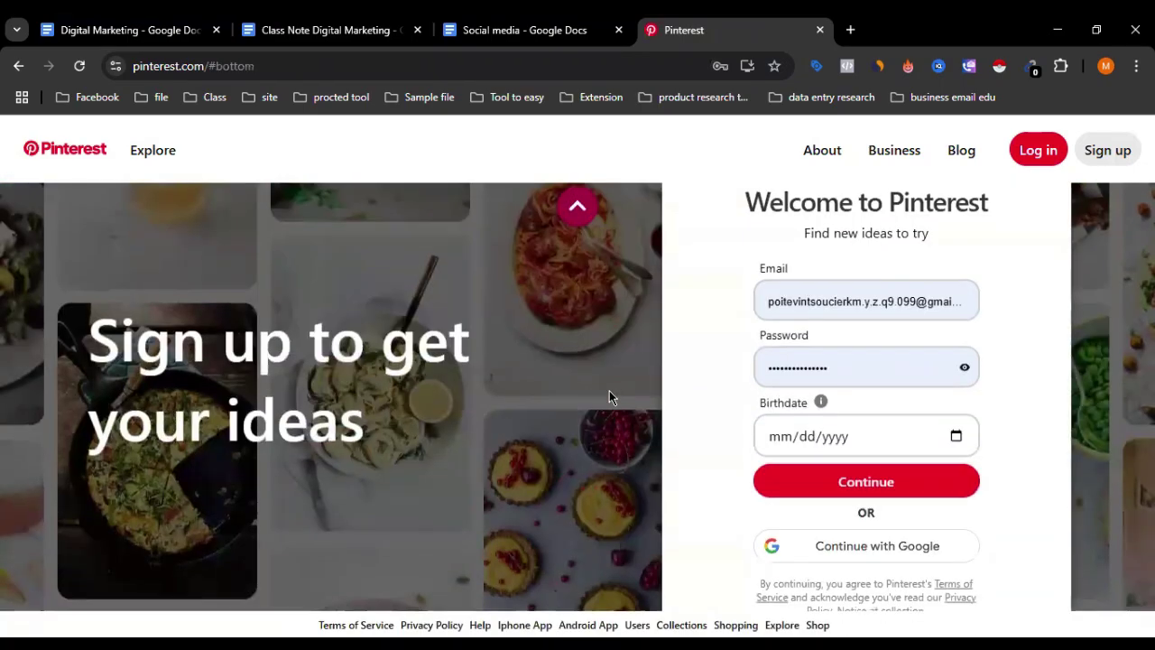
{"action": "scroll", "coordinate": [503, 447], "scroll_direction": "up", "scroll_amount": 2}
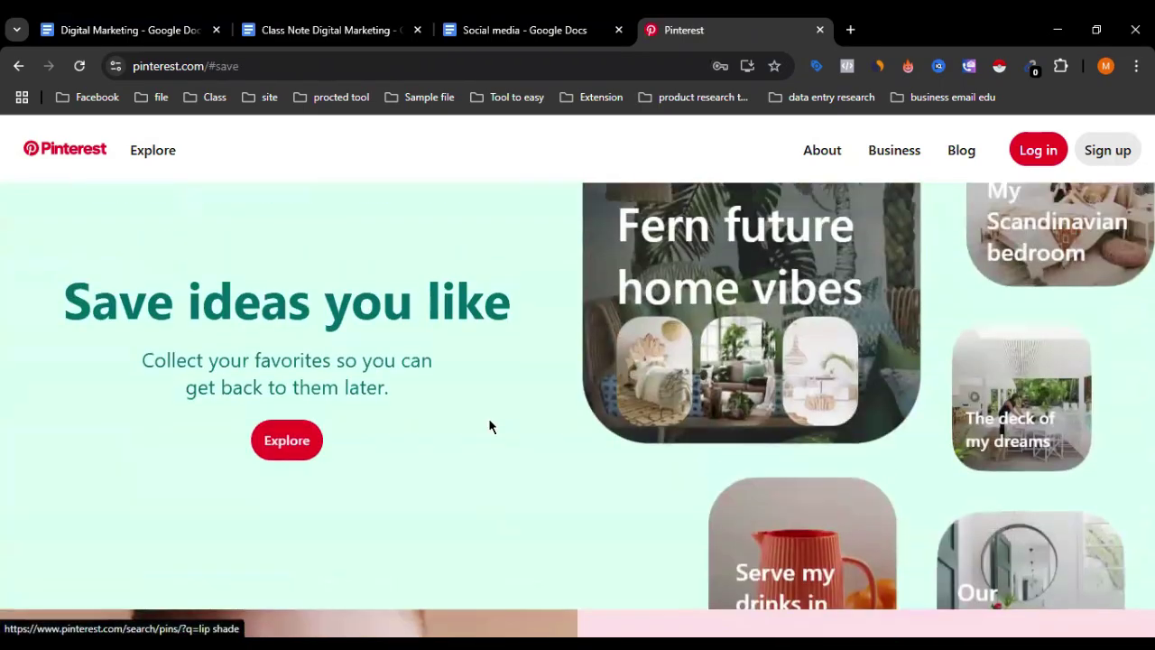
{"action": "scroll", "coordinate": [488, 426], "scroll_direction": "up", "scroll_amount": 2}
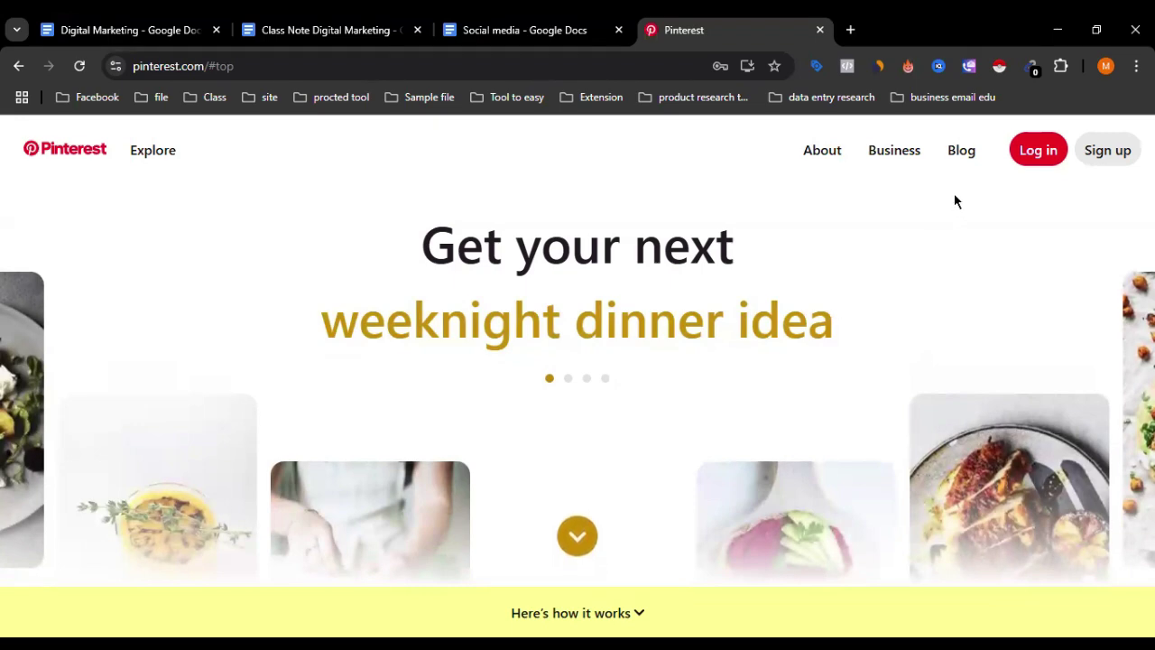
{"action": "left_click", "coordinate": [1114, 150]}
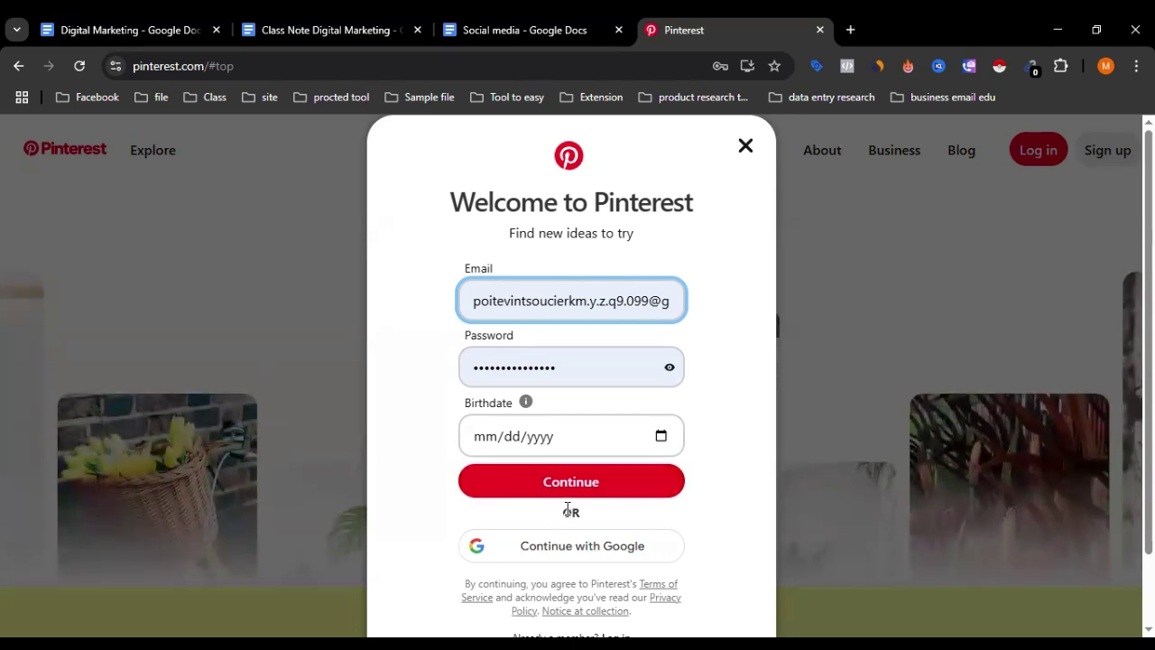
Step: Open temp-mail.org in a new browser tab and copy the generated temporary e-mail address
{"action": "left_click", "coordinate": [853, 29]}
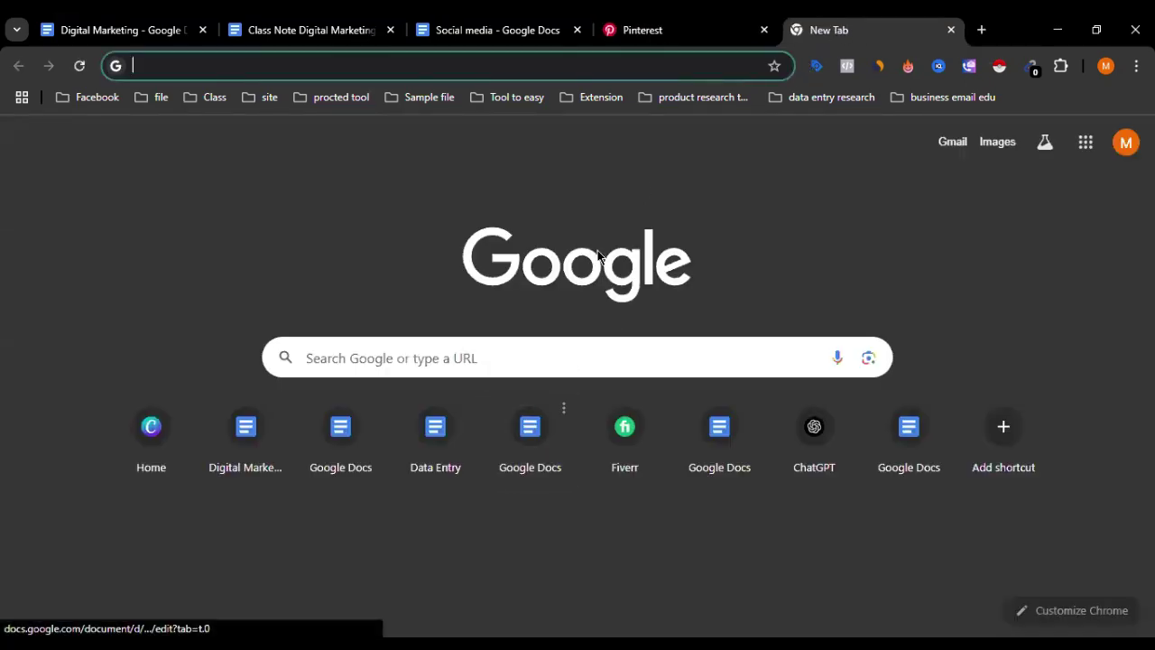
{"action": "type", "text": "temp"}
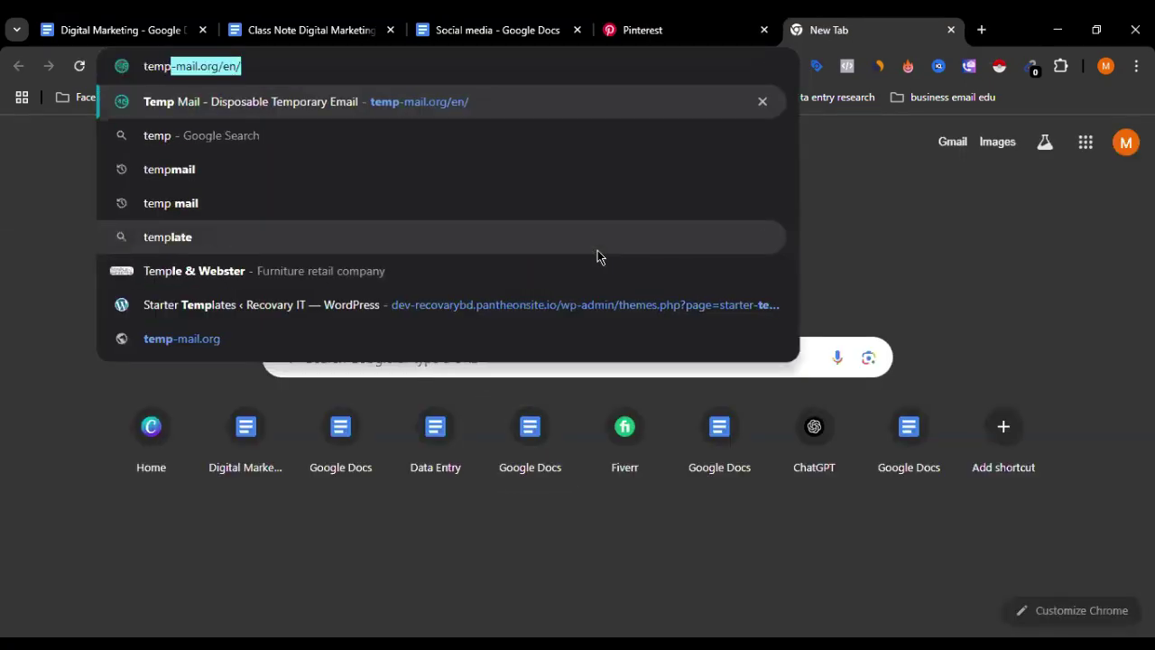
{"action": "key", "text": "Return"}
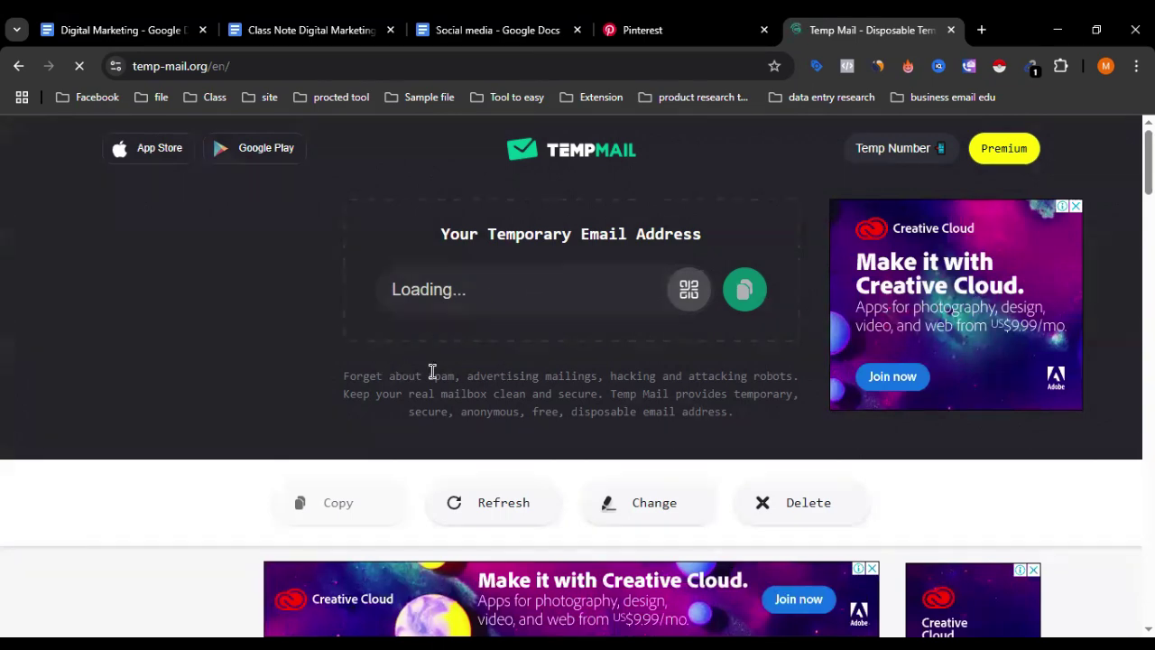
{"action": "left_click", "coordinate": [743, 289]}
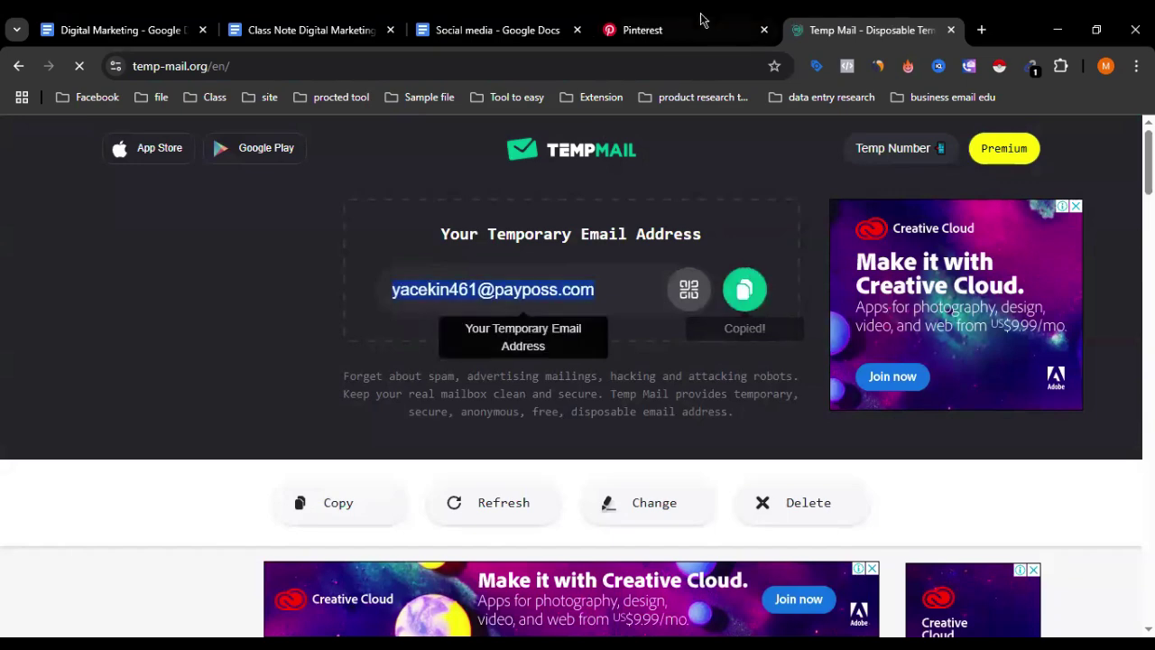
Step: Replace the prefilled e-mail in the Pinterest sign-up form with the copied temporary address and enter the account password
{"action": "left_click", "coordinate": [702, 19]}
{"action": "triple_click", "coordinate": [556, 306]}
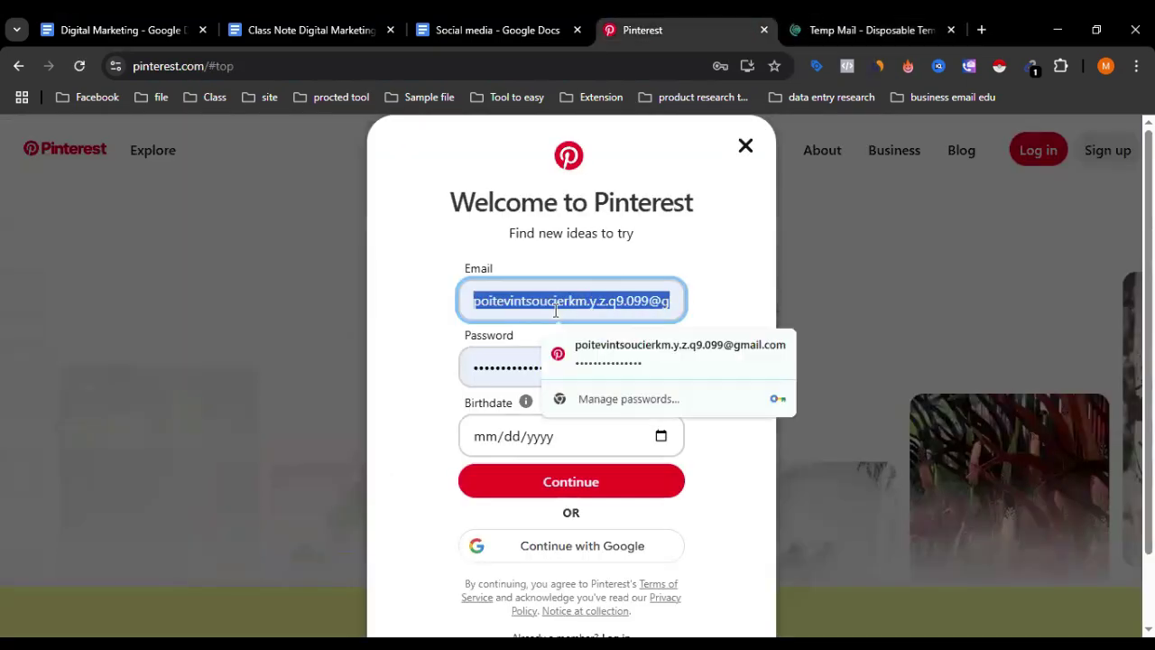
{"action": "key", "text": "ctrl+v"}
{"action": "triple_click", "coordinate": [497, 372]}
{"action": "key", "text": "ctrl+v"}
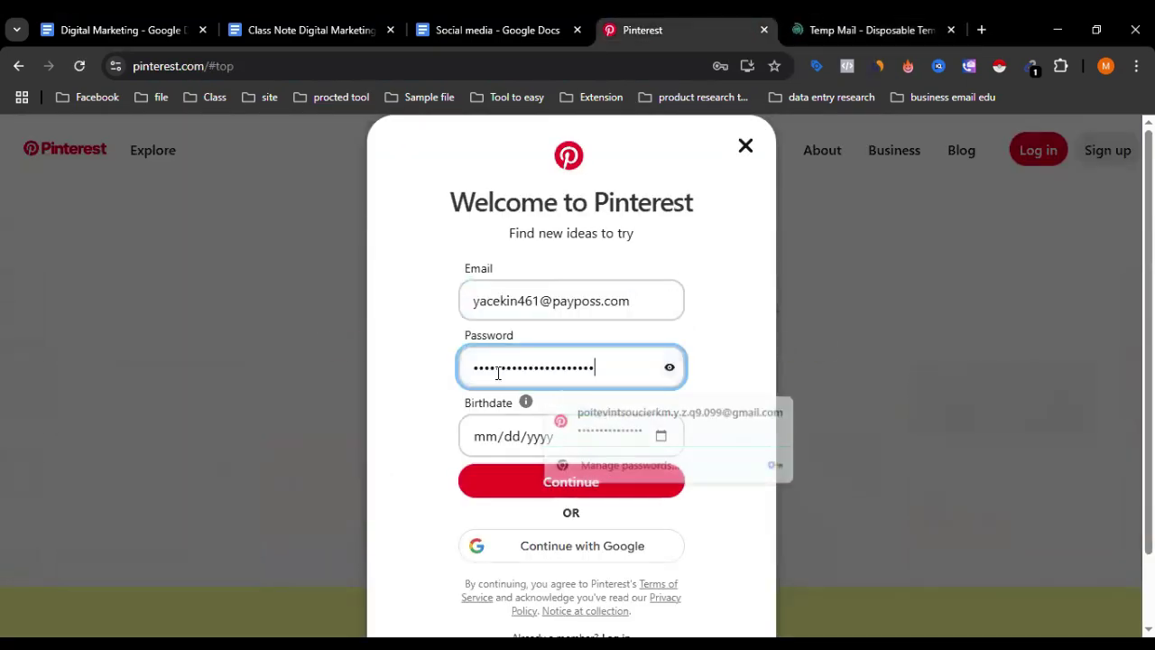
Step: Enter the birthdate in the sign-up form and submit it to create the account
{"action": "left_click", "coordinate": [487, 439]}
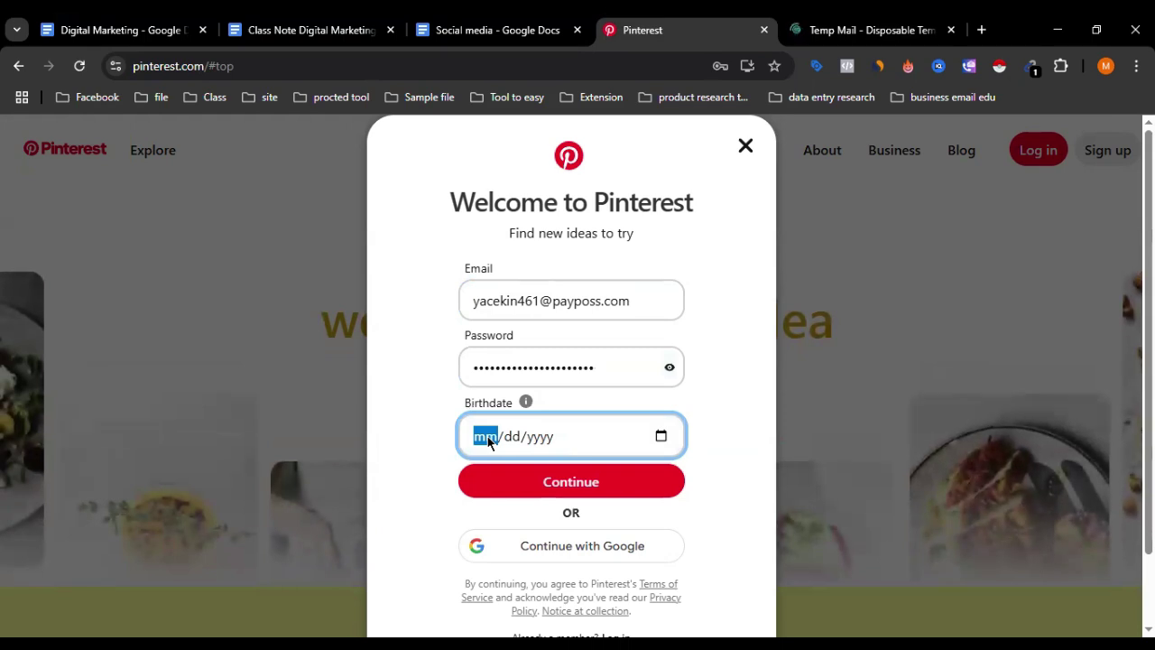
{"action": "type", "text": "11/"}
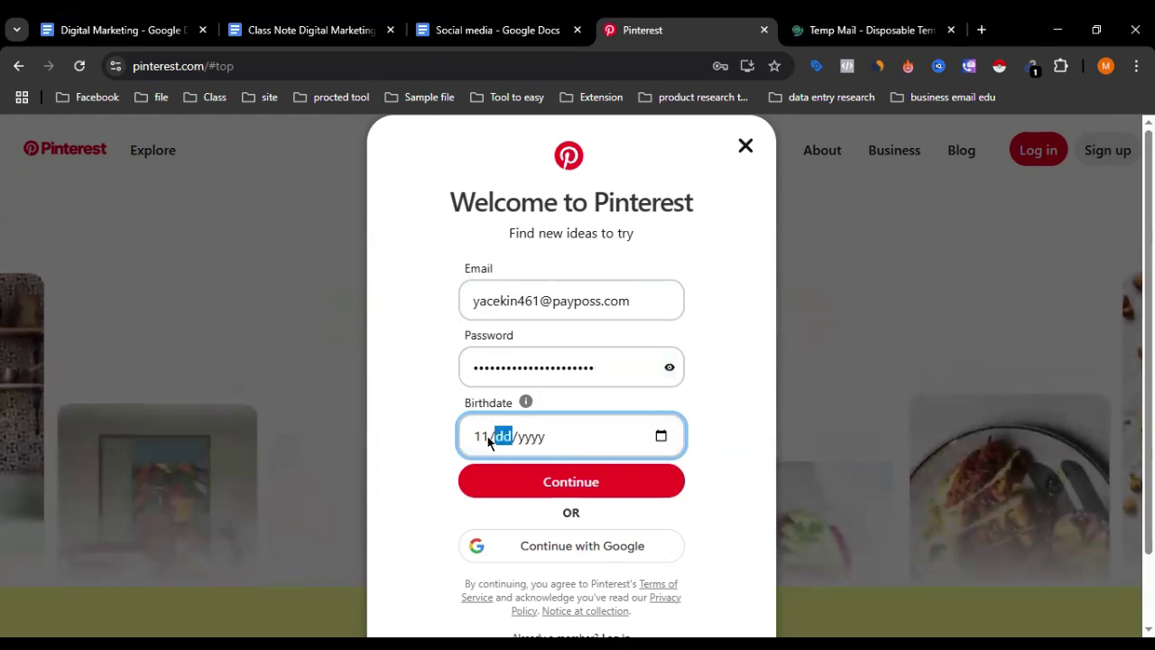
{"action": "type", "text": "11/"}
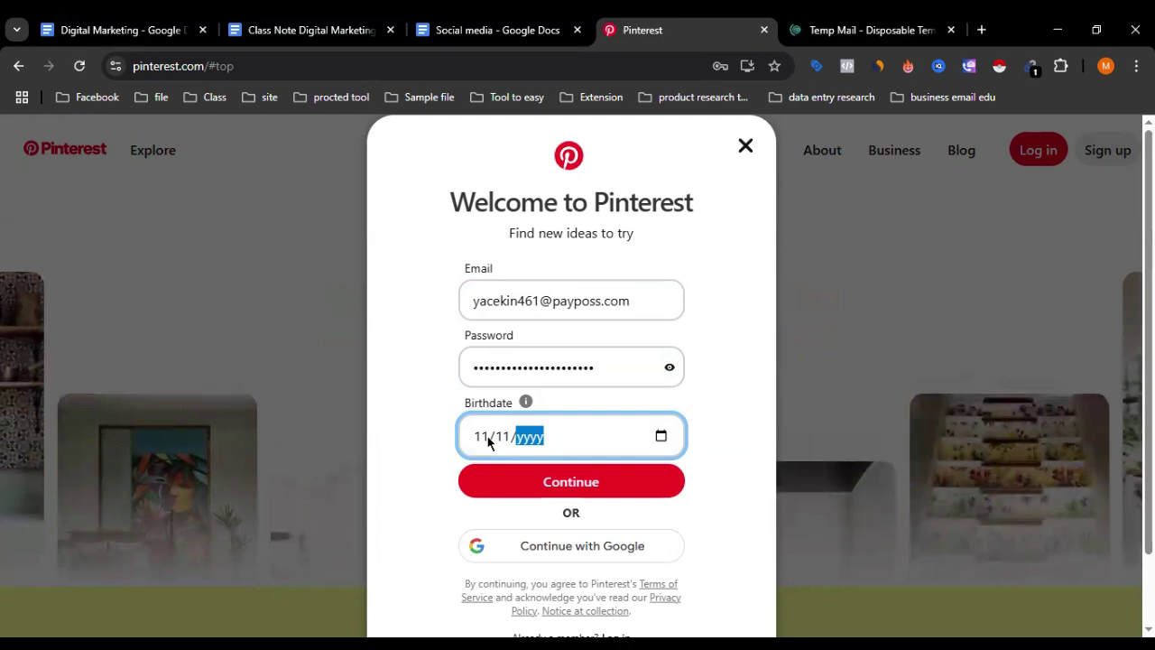
{"action": "type", "text": "2000"}
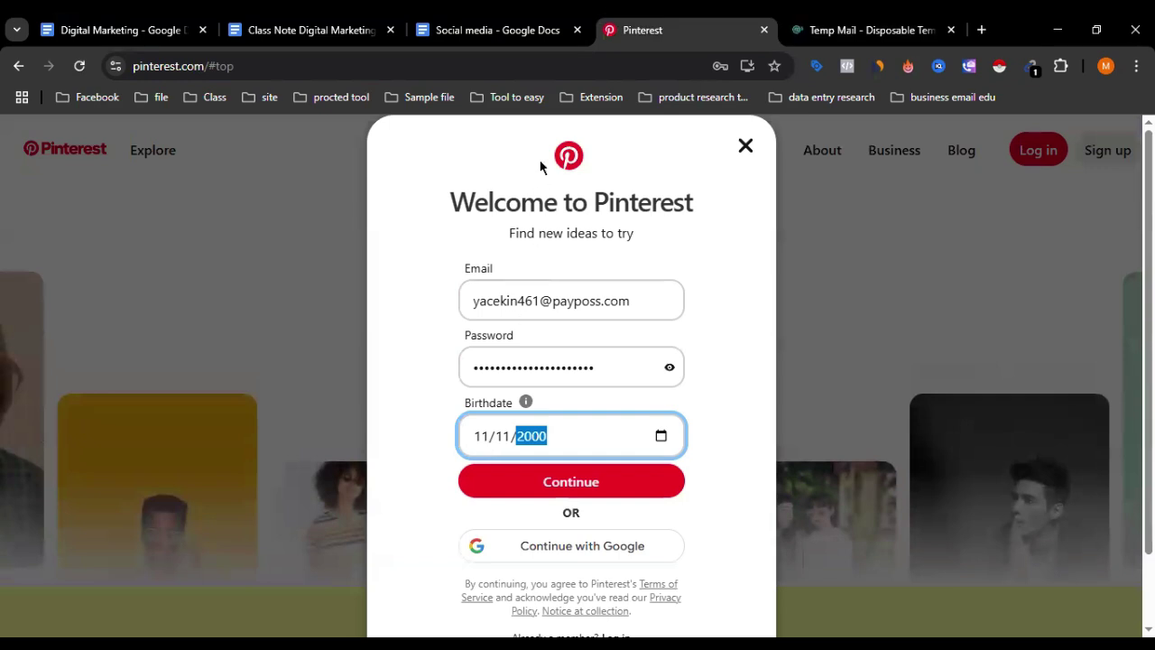
{"action": "key", "text": "Return"}
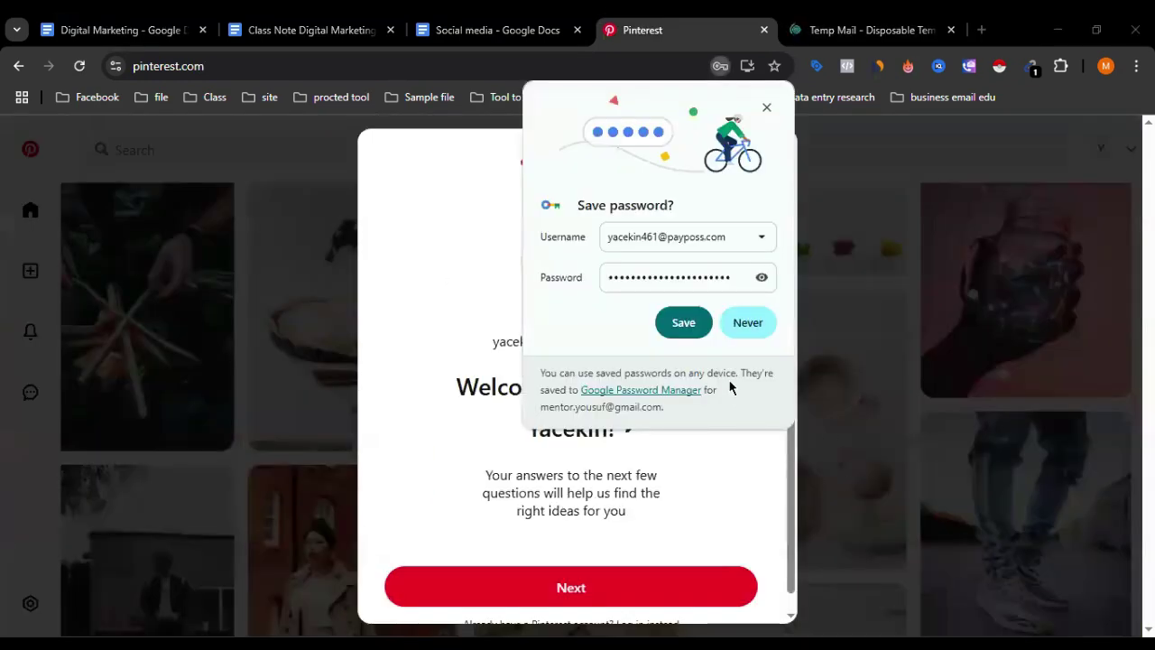
Step: Save the new account's login in the browser and dismiss the Pinterest site's permission request
{"action": "left_click", "coordinate": [682, 324]}
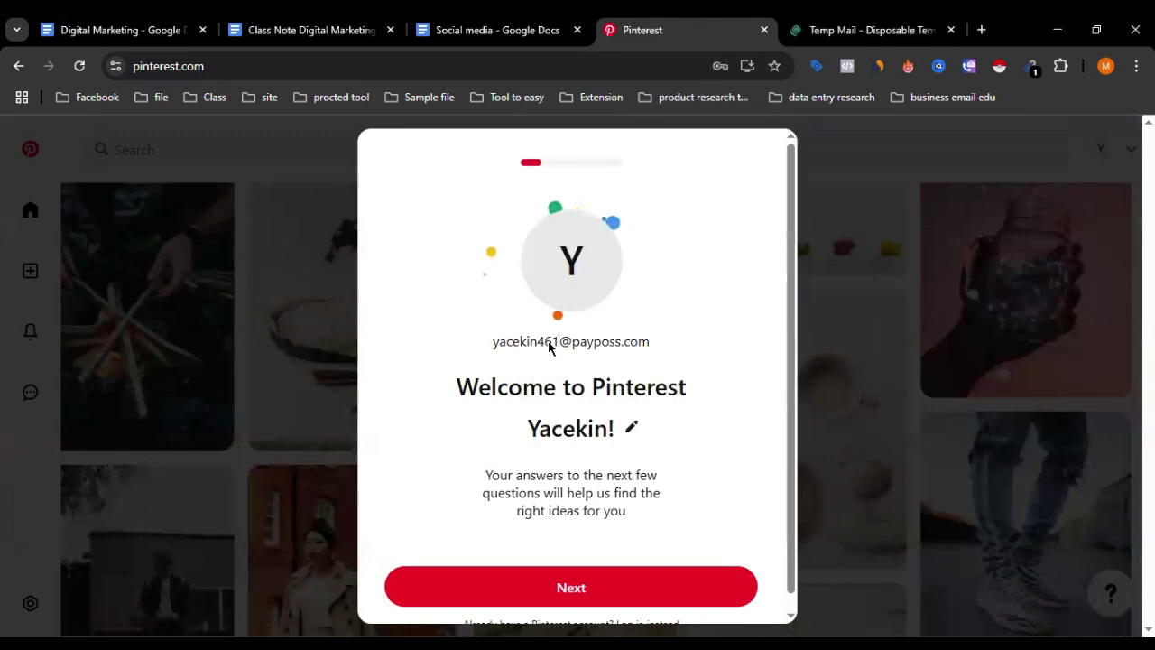
{"action": "left_click", "coordinate": [347, 111]}
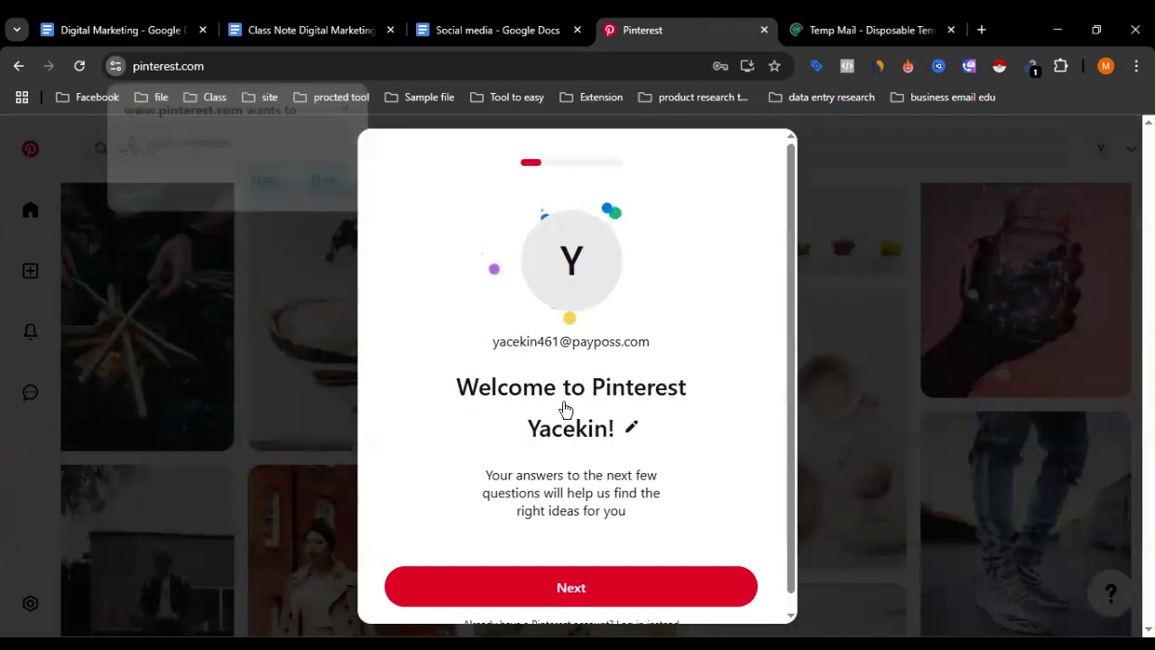
Step: Change the account's display name on the welcome screen to "Digital Service Zone" and submit it
{"action": "scroll", "coordinate": [566, 409], "scroll_direction": "down", "scroll_amount": 1}
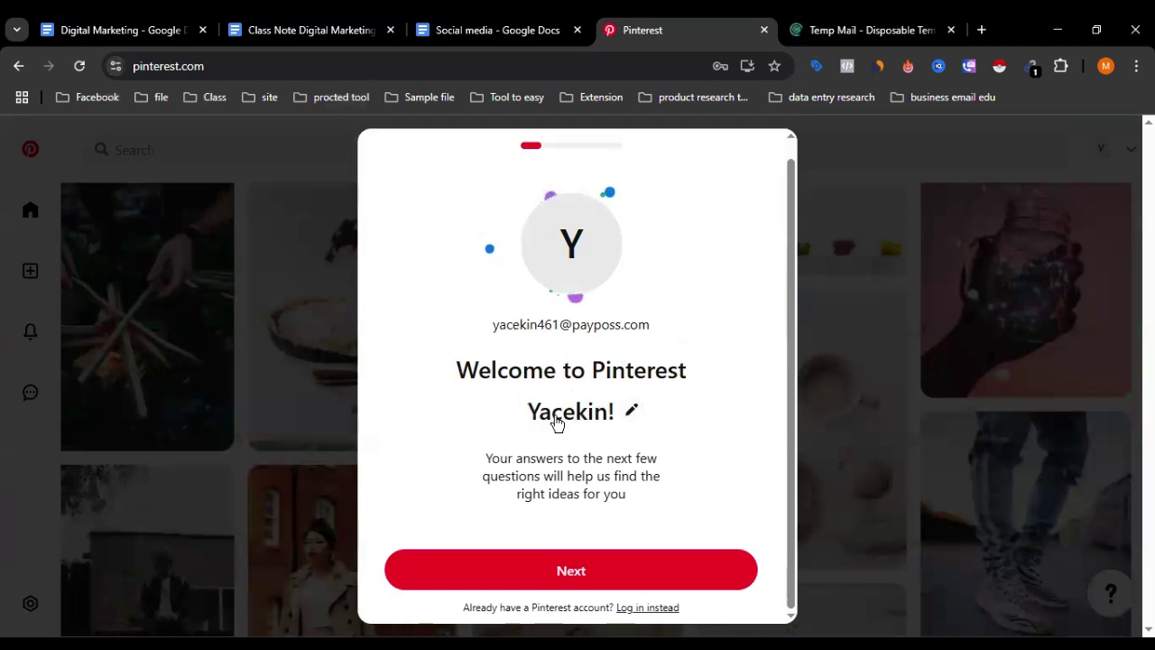
{"action": "left_click_drag", "start_coordinate": [492, 331], "coordinate": [552, 334]}
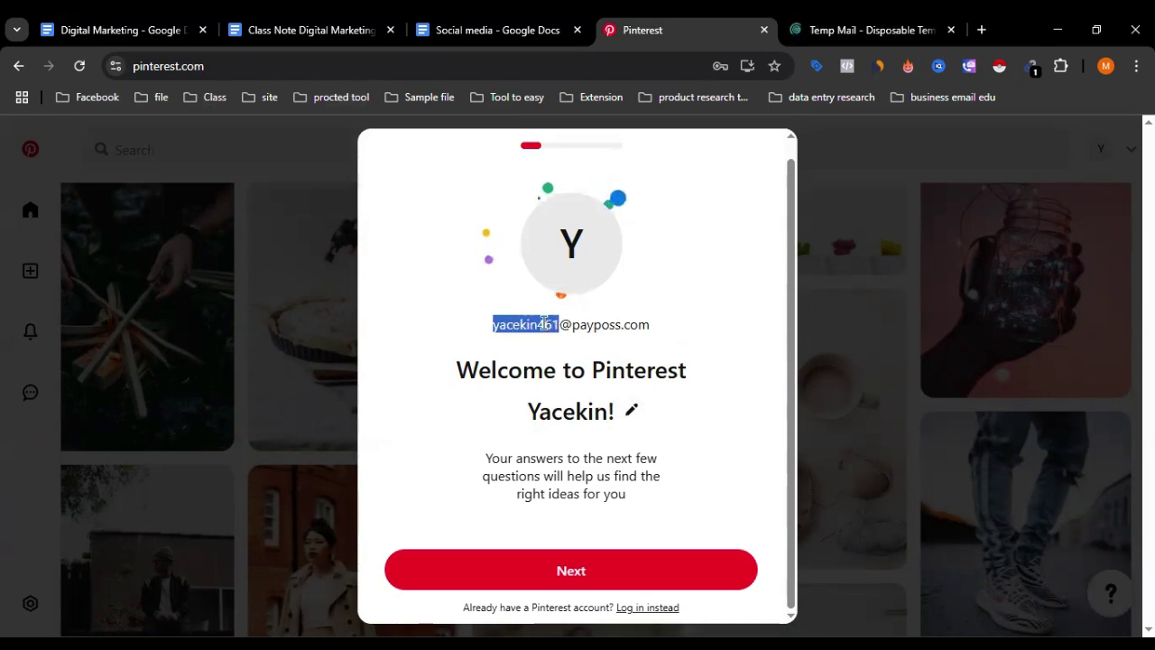
{"action": "left_click", "coordinate": [536, 345]}
{"action": "left_click", "coordinate": [623, 414]}
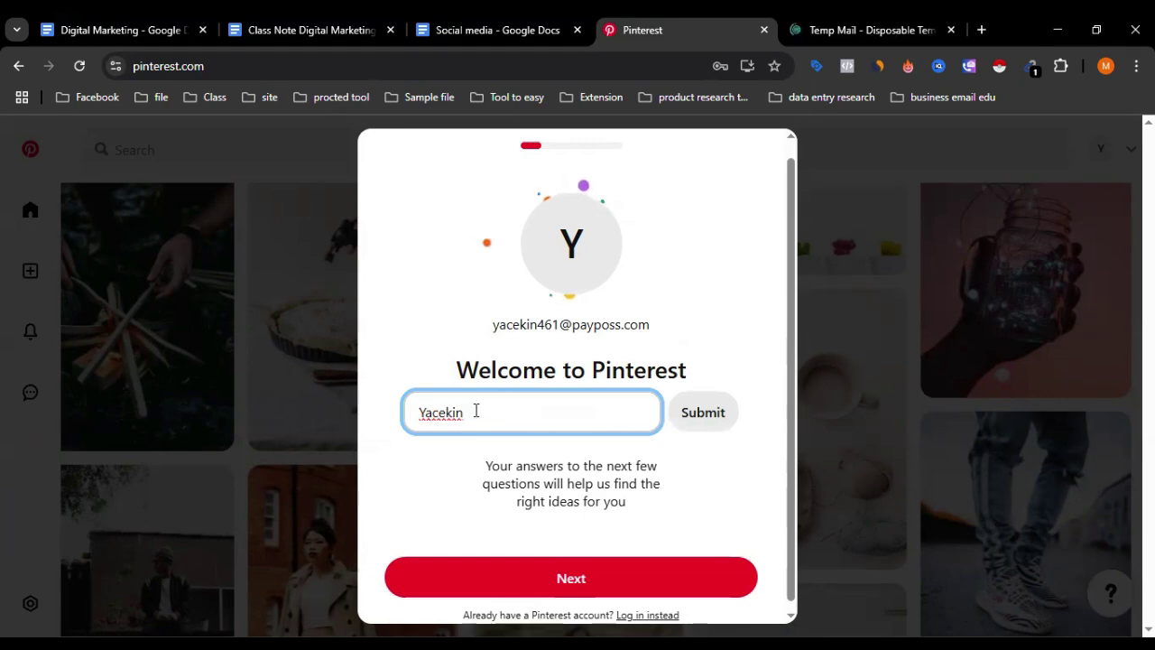
{"action": "left_click_drag", "start_coordinate": [464, 412], "coordinate": [406, 406]}
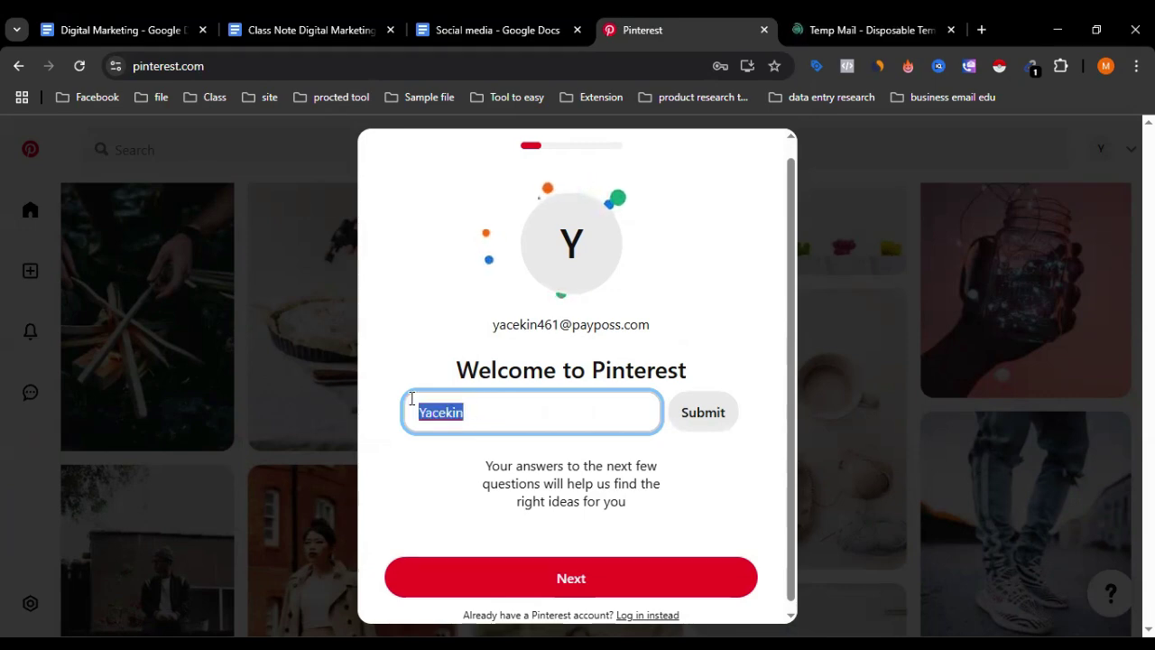
{"action": "type", "text": "Dig"}
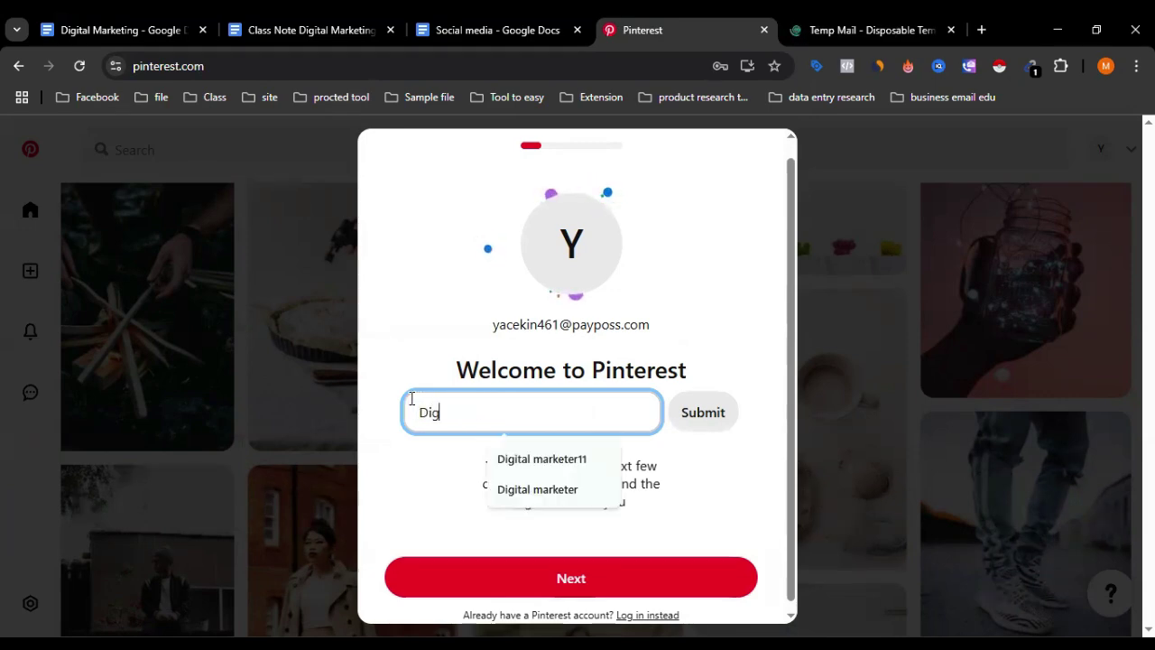
{"action": "type", "text": "ital"}
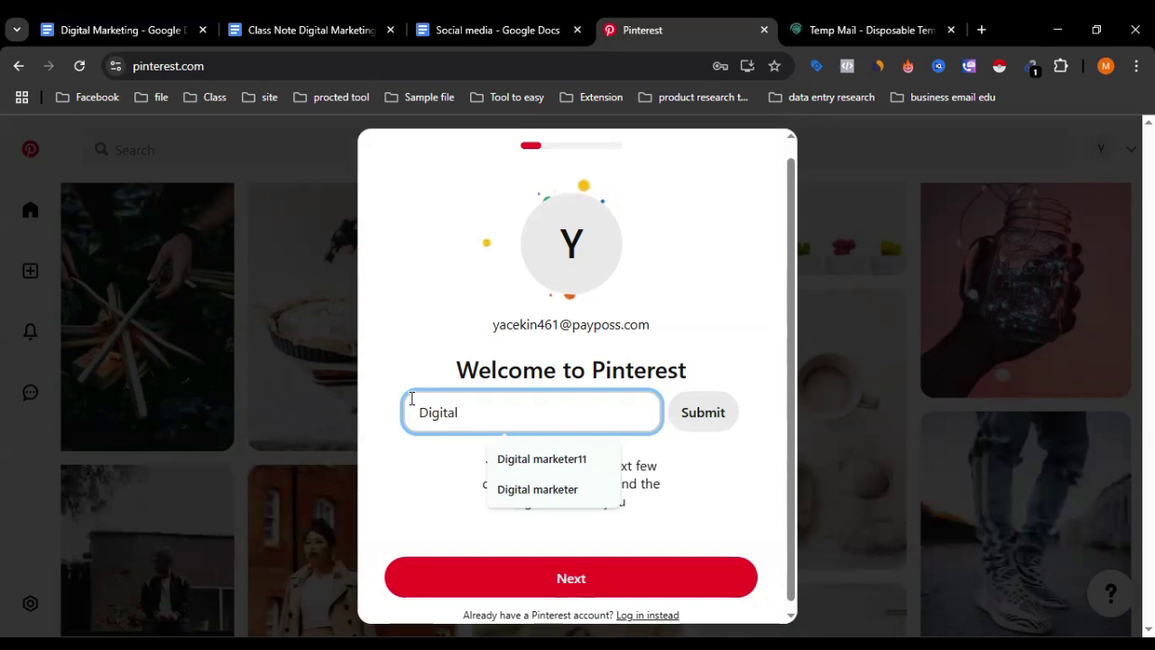
{"action": "type", "text": " Servic"}
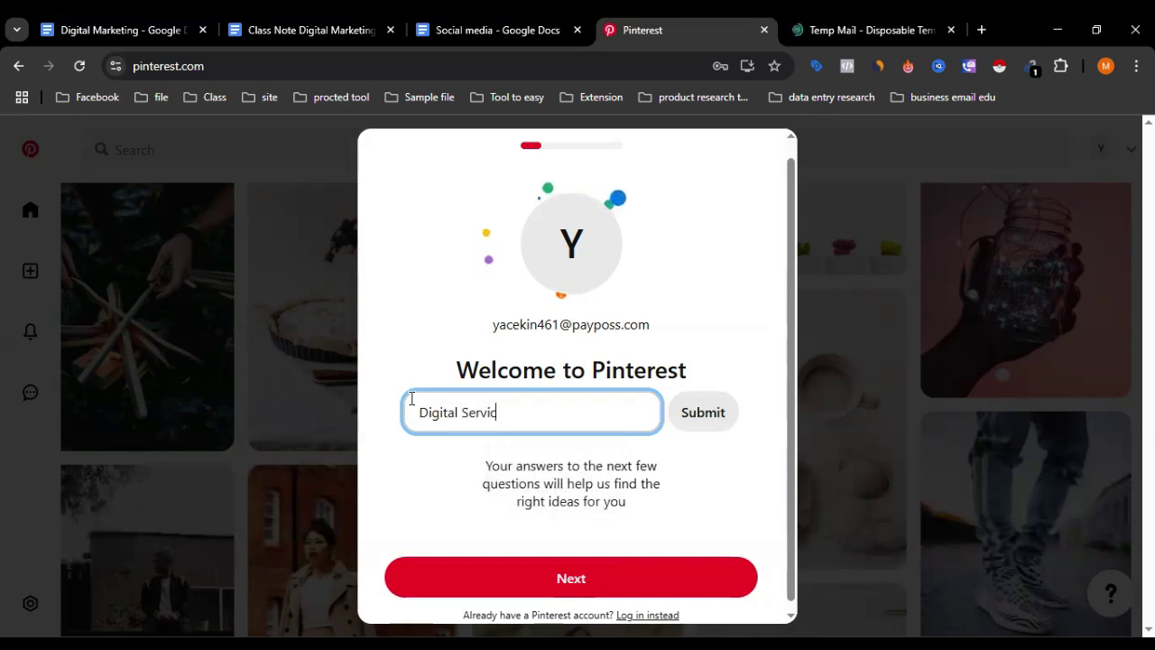
{"action": "type", "text": "e Z"}
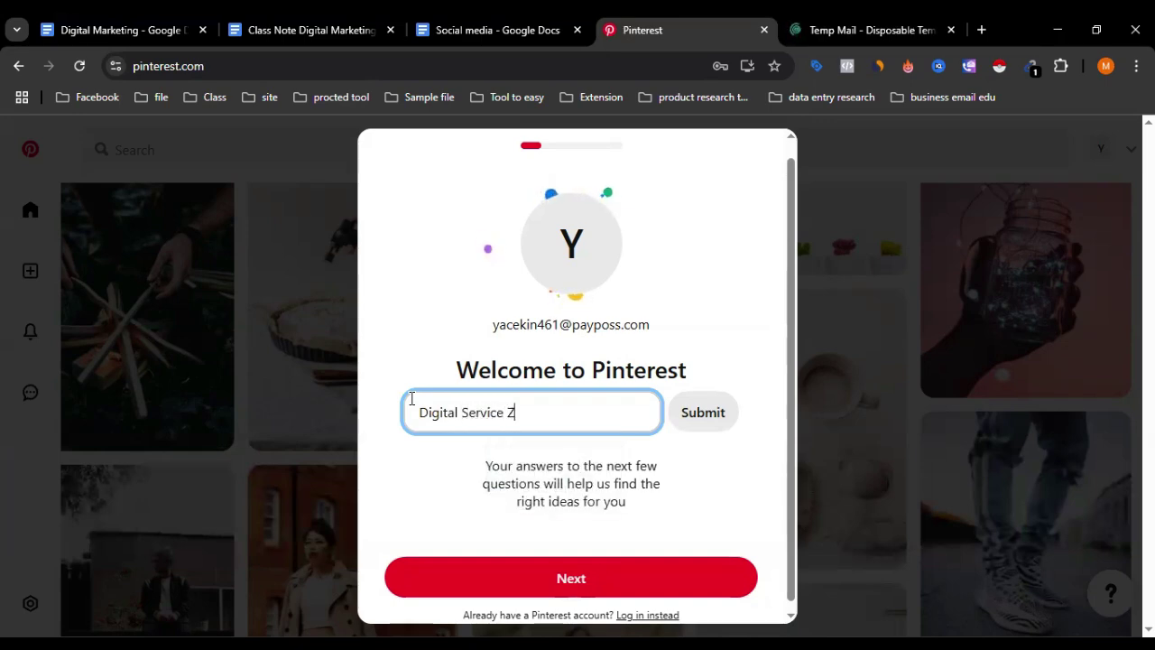
{"action": "type", "text": "one"}
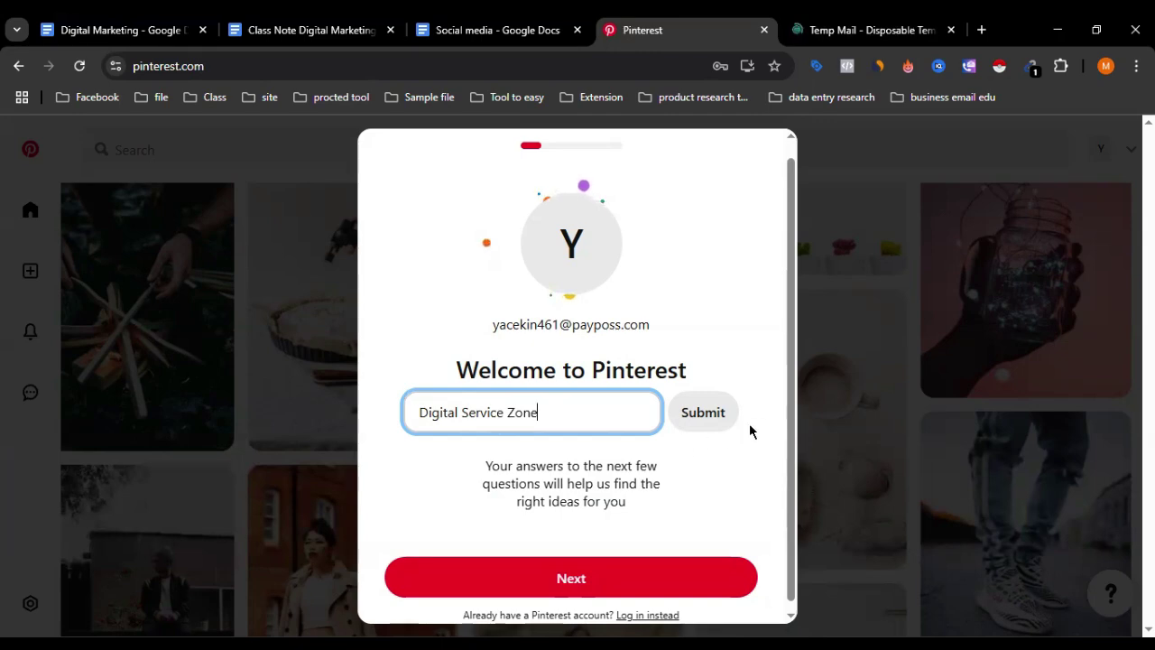
{"action": "left_click", "coordinate": [718, 419]}
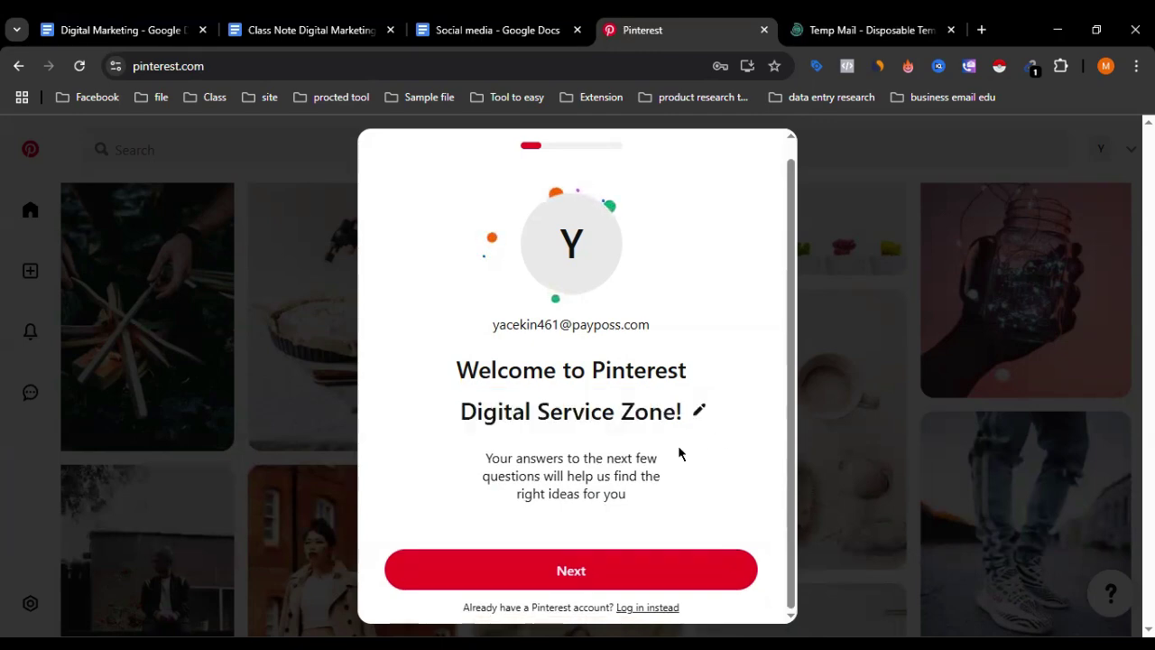
Step: Continue the account setup with gender Male, language English (US) and country Bangladesh
{"action": "left_click", "coordinate": [683, 564]}
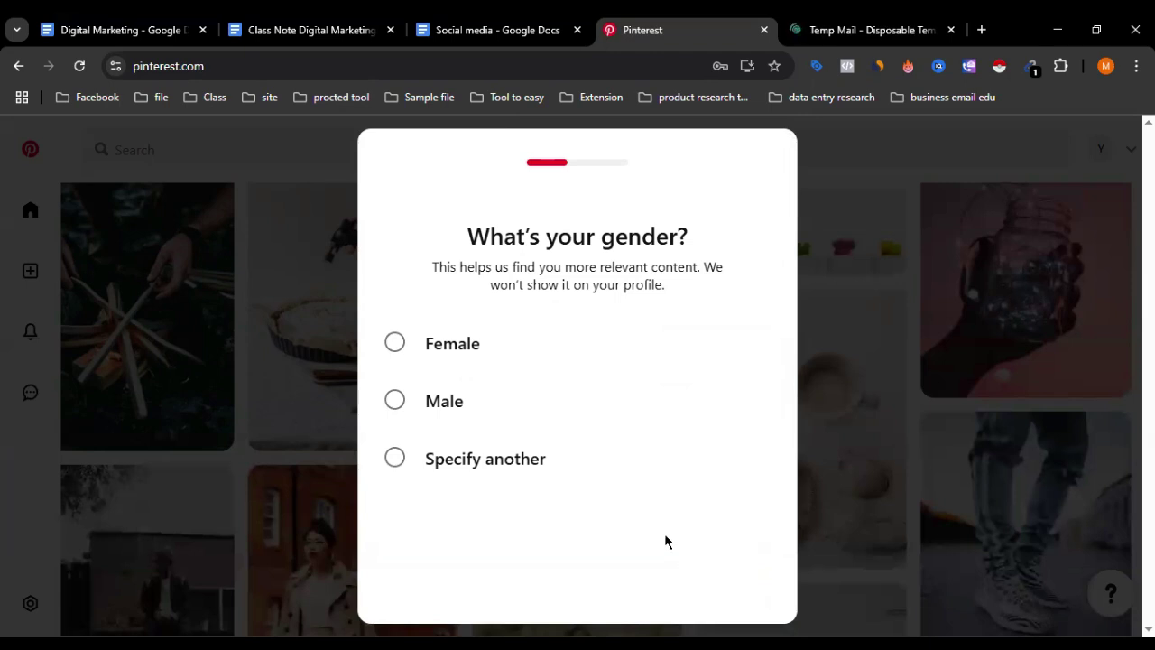
{"action": "left_click", "coordinate": [446, 404]}
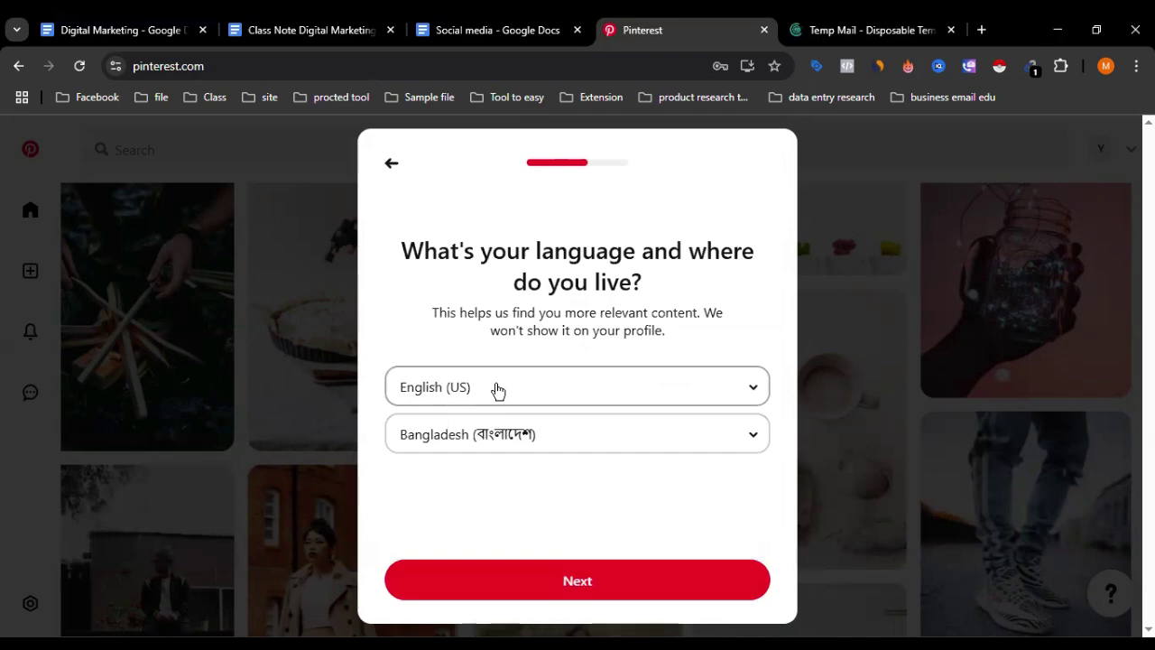
{"action": "left_click", "coordinate": [497, 390]}
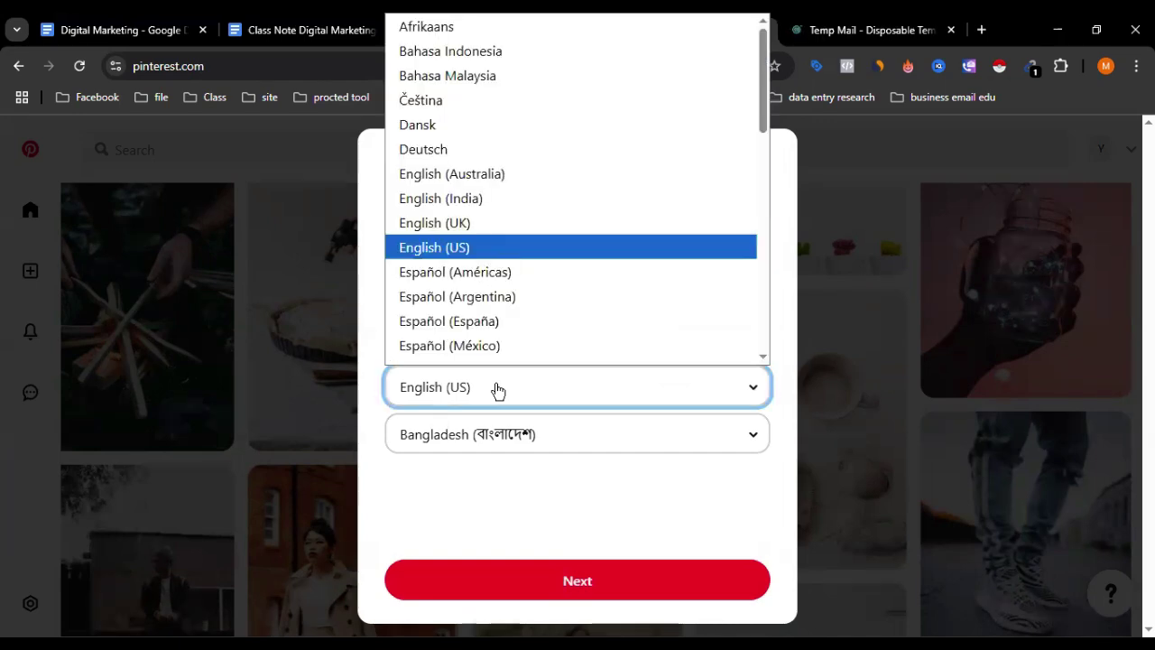
{"action": "left_click", "coordinate": [593, 583]}
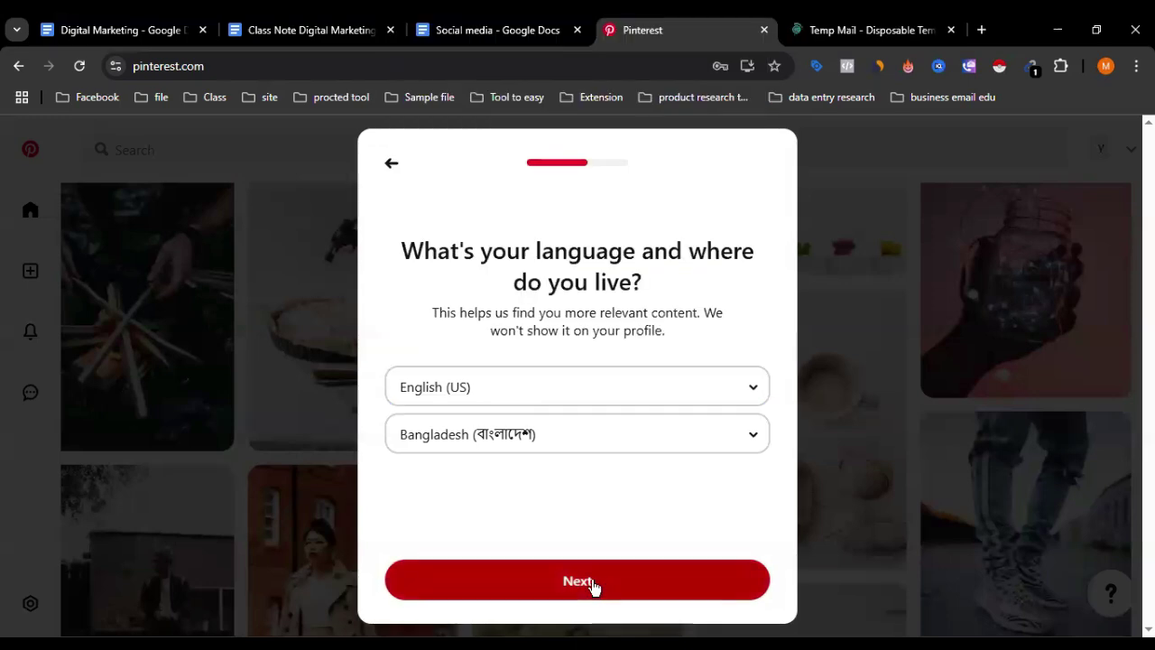
{"action": "left_click", "coordinate": [593, 585]}
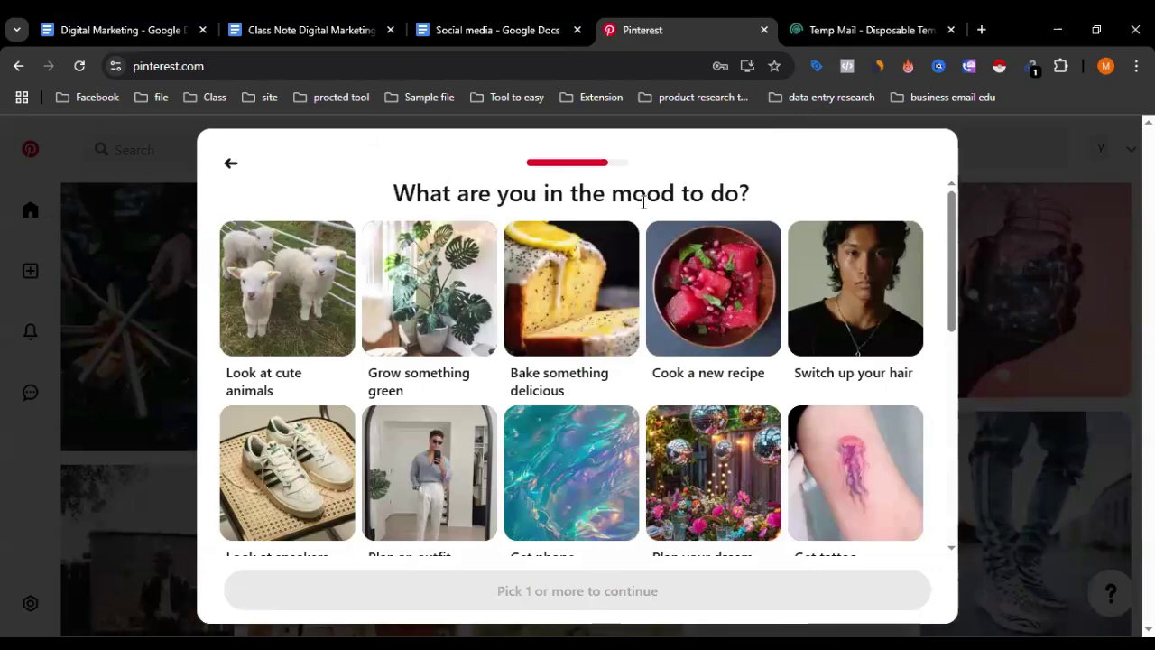
Step: Choose the interests "Look at cute animals", "Do a workout" and "Go on an adventure" and continue
{"action": "scroll", "coordinate": [549, 379], "scroll_direction": "down", "scroll_amount": 4}
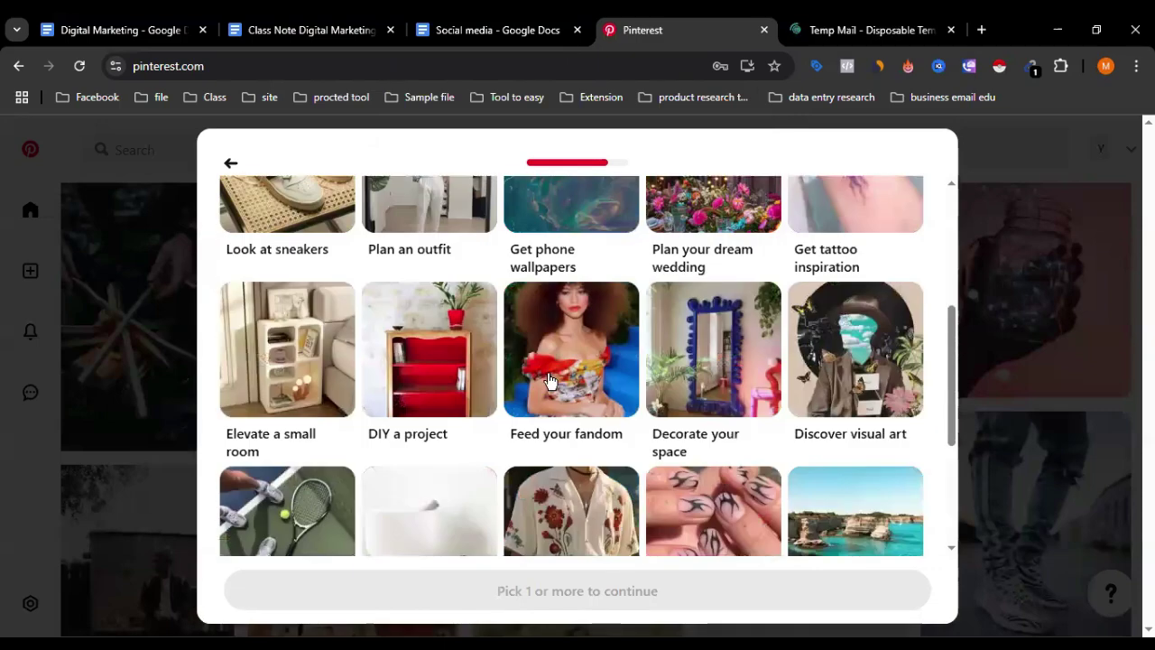
{"action": "scroll", "coordinate": [548, 379], "scroll_direction": "up", "scroll_amount": 5}
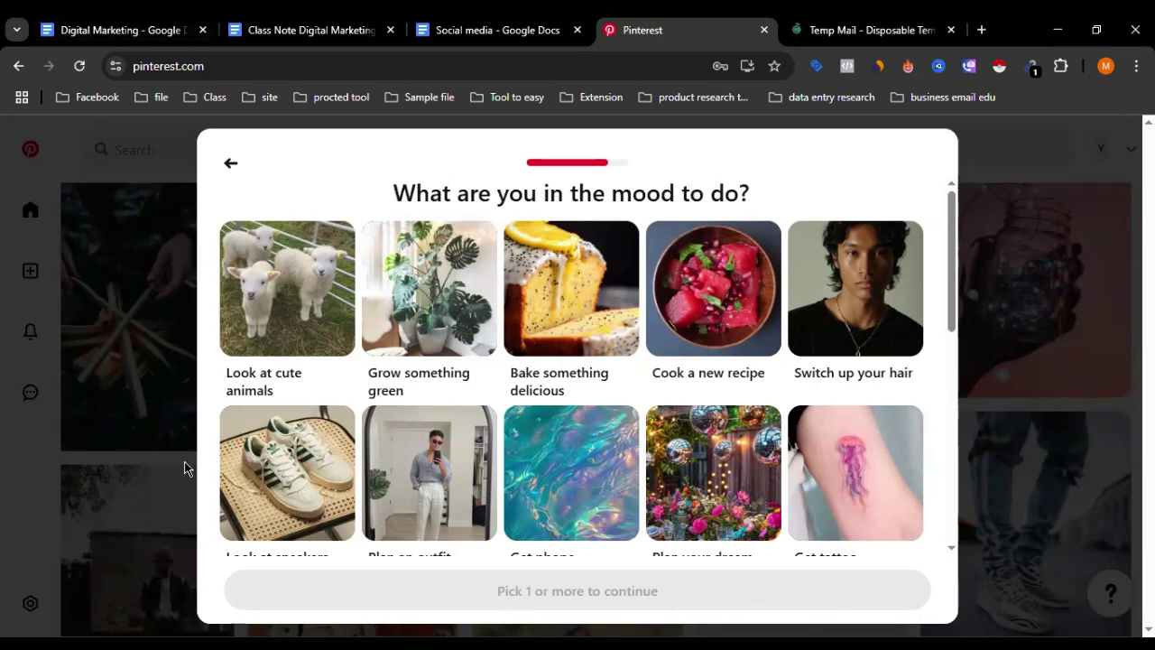
{"action": "left_click", "coordinate": [258, 290]}
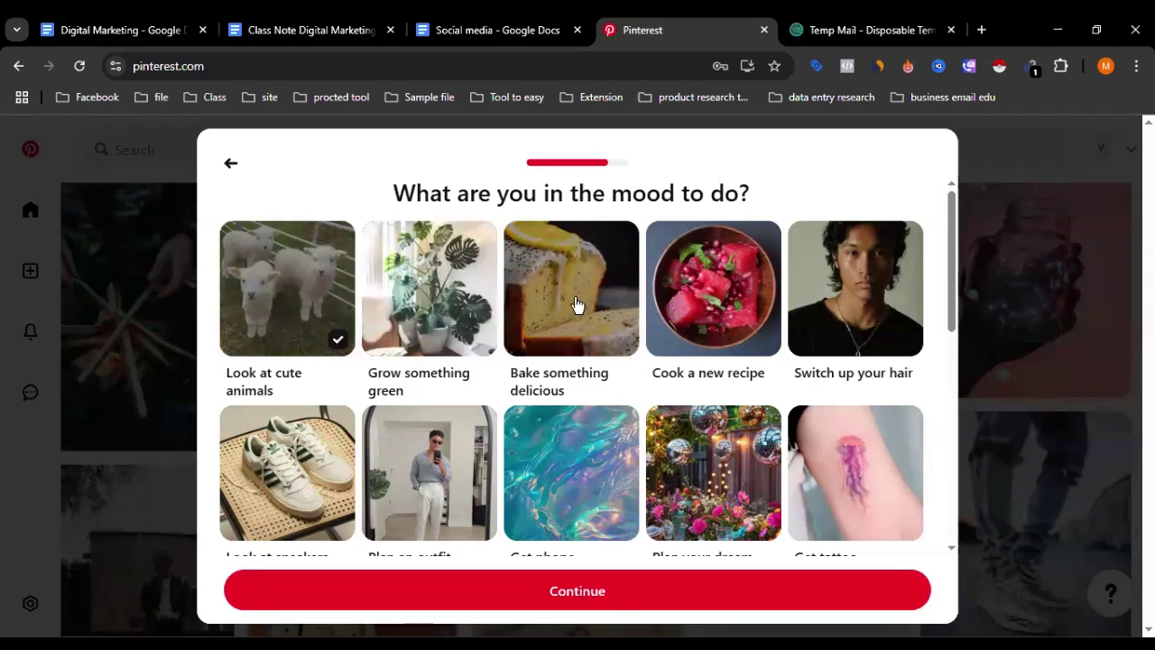
{"action": "scroll", "coordinate": [763, 356], "scroll_direction": "down", "scroll_amount": 2}
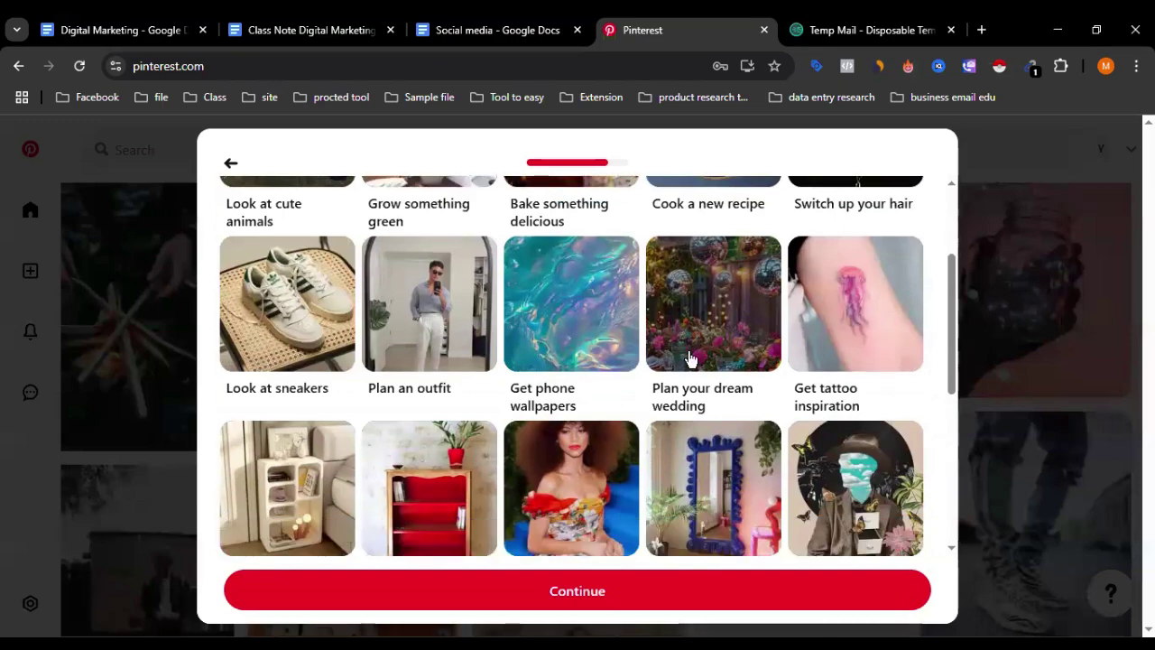
{"action": "scroll", "coordinate": [686, 361], "scroll_direction": "down", "scroll_amount": 5}
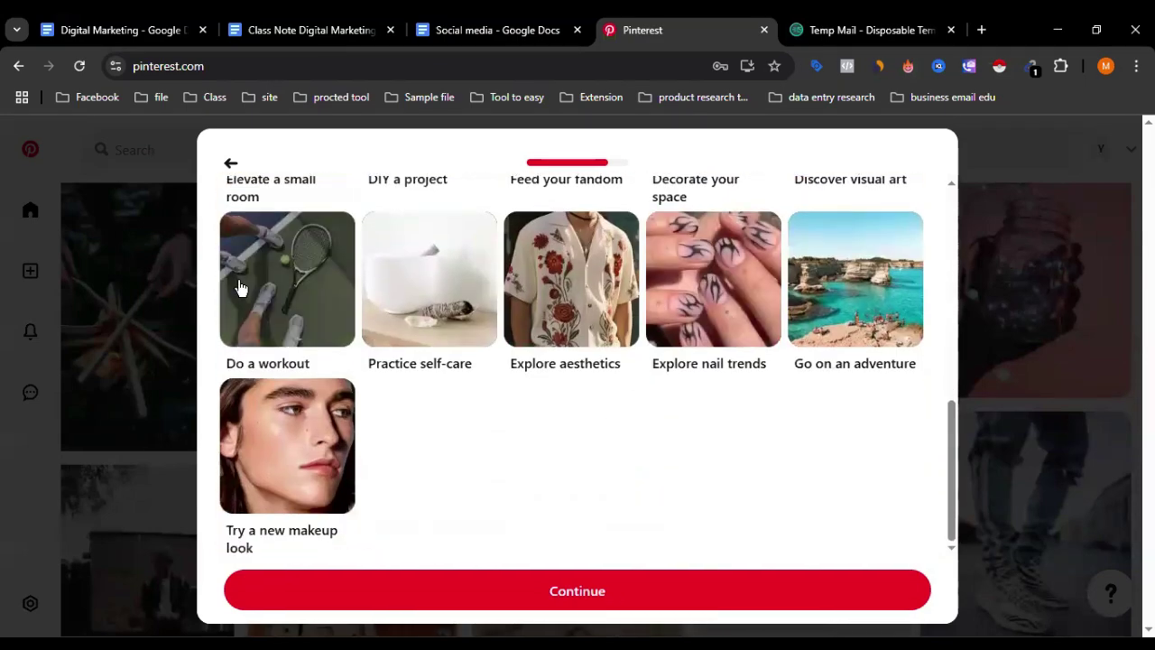
{"action": "left_click", "coordinate": [270, 289]}
{"action": "left_click", "coordinate": [840, 342]}
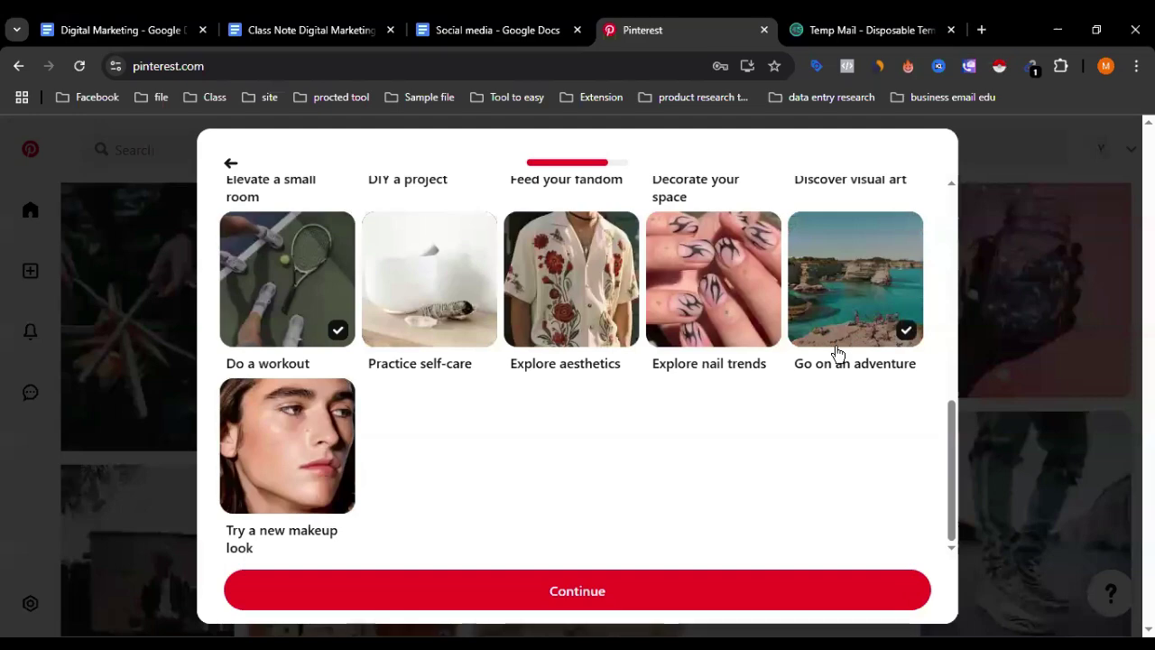
{"action": "scroll", "coordinate": [593, 485], "scroll_direction": "up", "scroll_amount": 7}
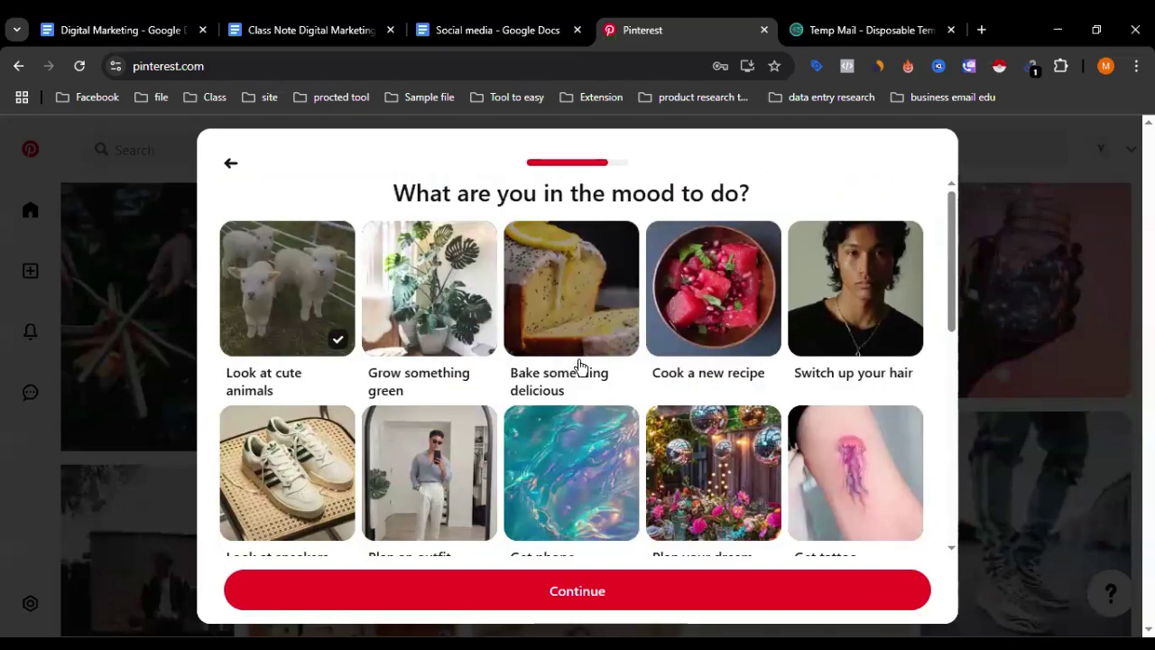
{"action": "scroll", "coordinate": [587, 370], "scroll_direction": "down", "scroll_amount": 7}
{"action": "left_click", "coordinate": [617, 591]}
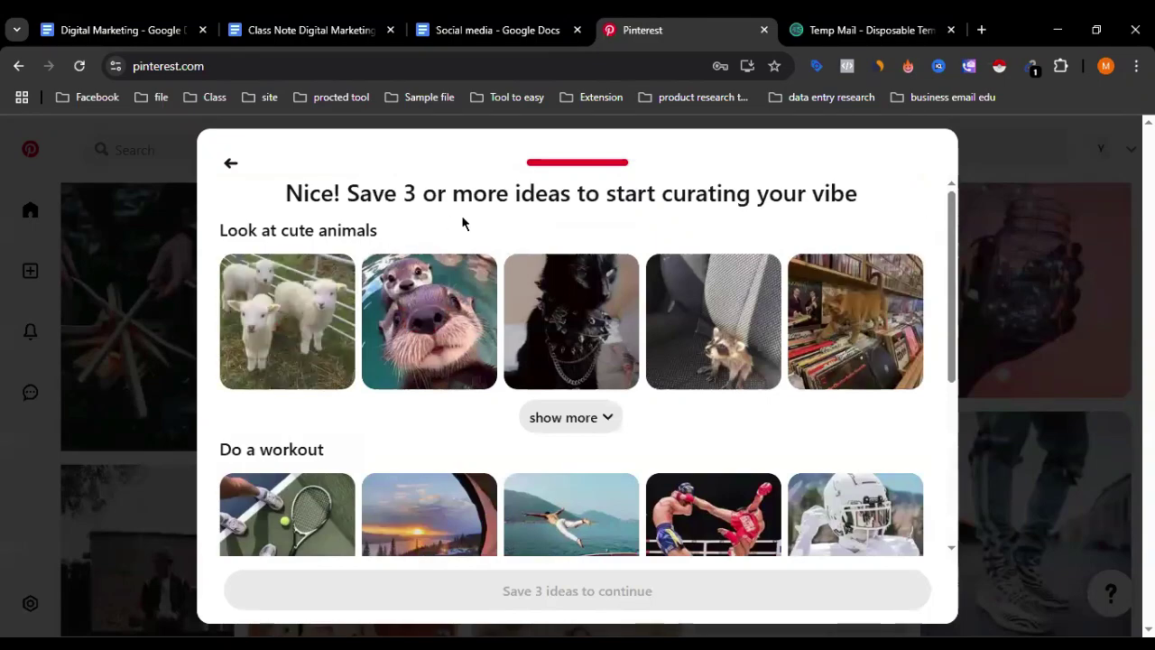
Step: Save the first three ideas under "Look at cute animals" and continue to the home feed
{"action": "scroll", "coordinate": [493, 291], "scroll_direction": "down", "scroll_amount": 1}
{"action": "scroll", "coordinate": [452, 343], "scroll_direction": "down", "scroll_amount": 3}
{"action": "scroll", "coordinate": [407, 374], "scroll_direction": "up", "scroll_amount": 4}
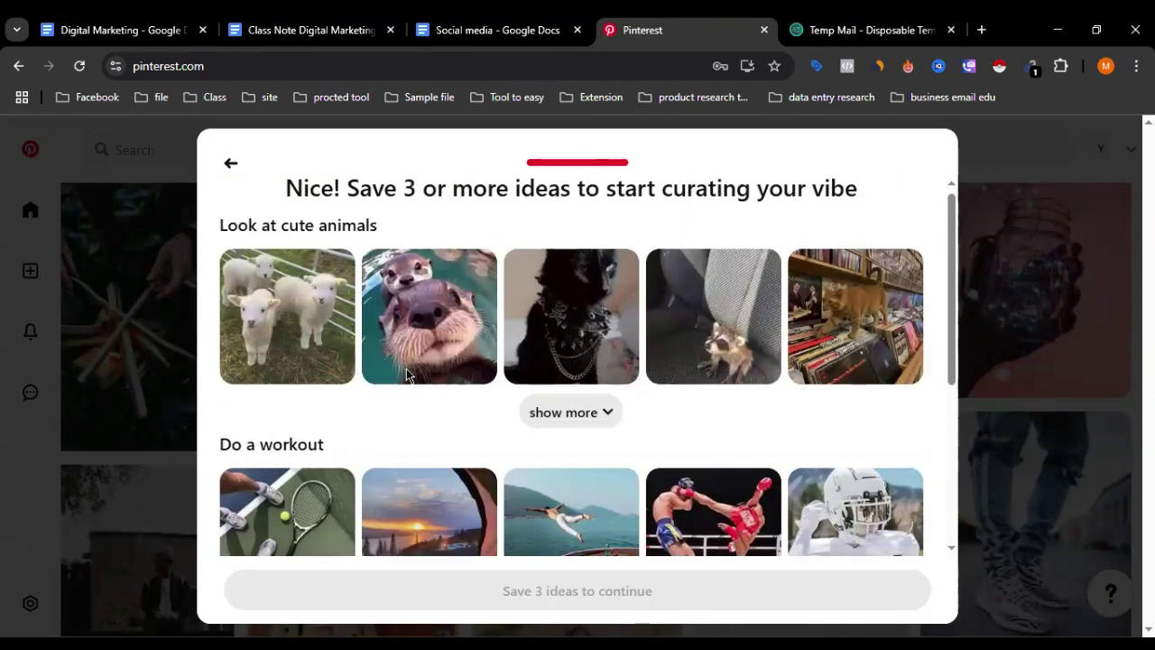
{"action": "scroll", "coordinate": [370, 363], "scroll_direction": "down", "scroll_amount": 1}
{"action": "scroll", "coordinate": [371, 361], "scroll_direction": "up", "scroll_amount": 1}
{"action": "mouse_move", "coordinate": [325, 336]}
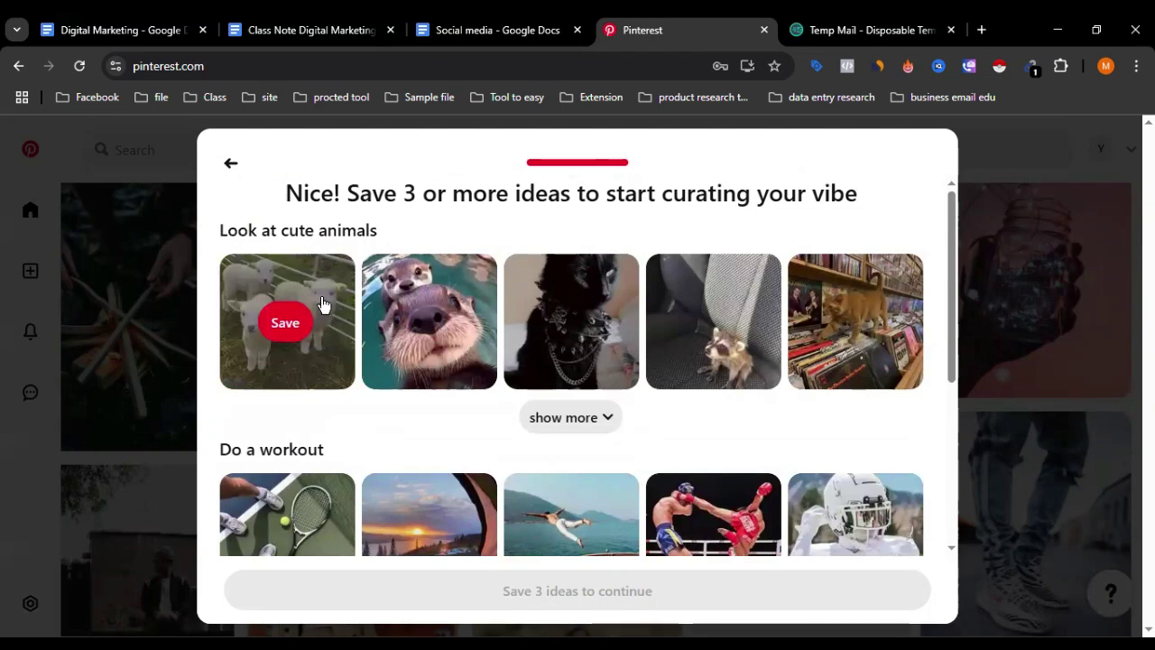
{"action": "left_click", "coordinate": [299, 325]}
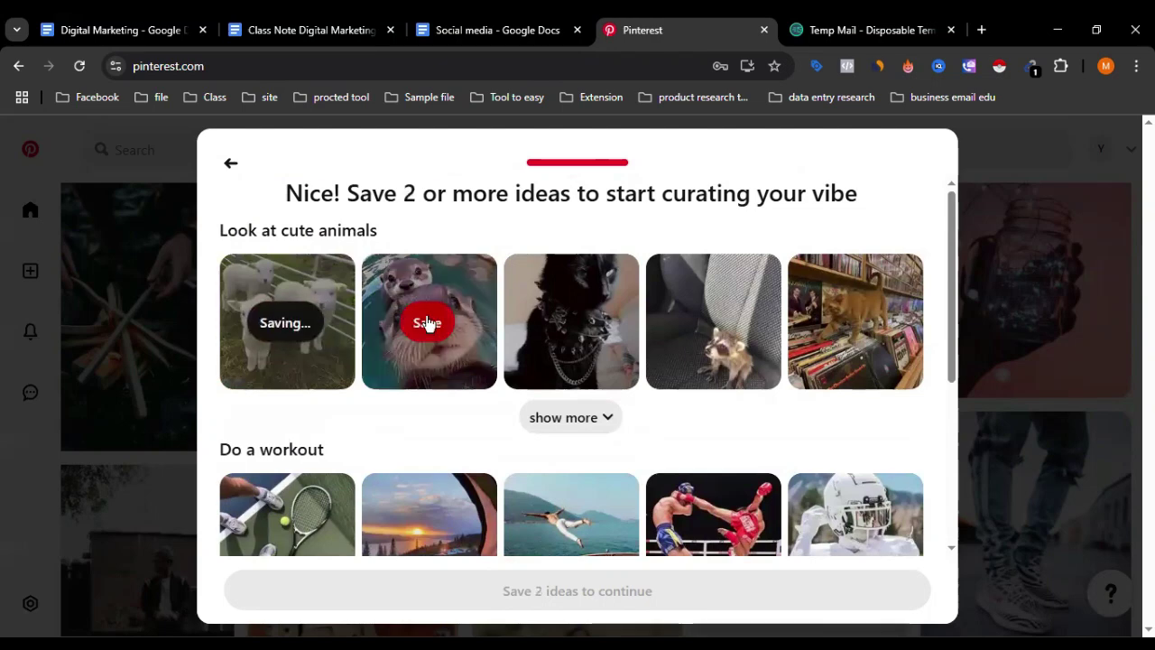
{"action": "left_click", "coordinate": [428, 323]}
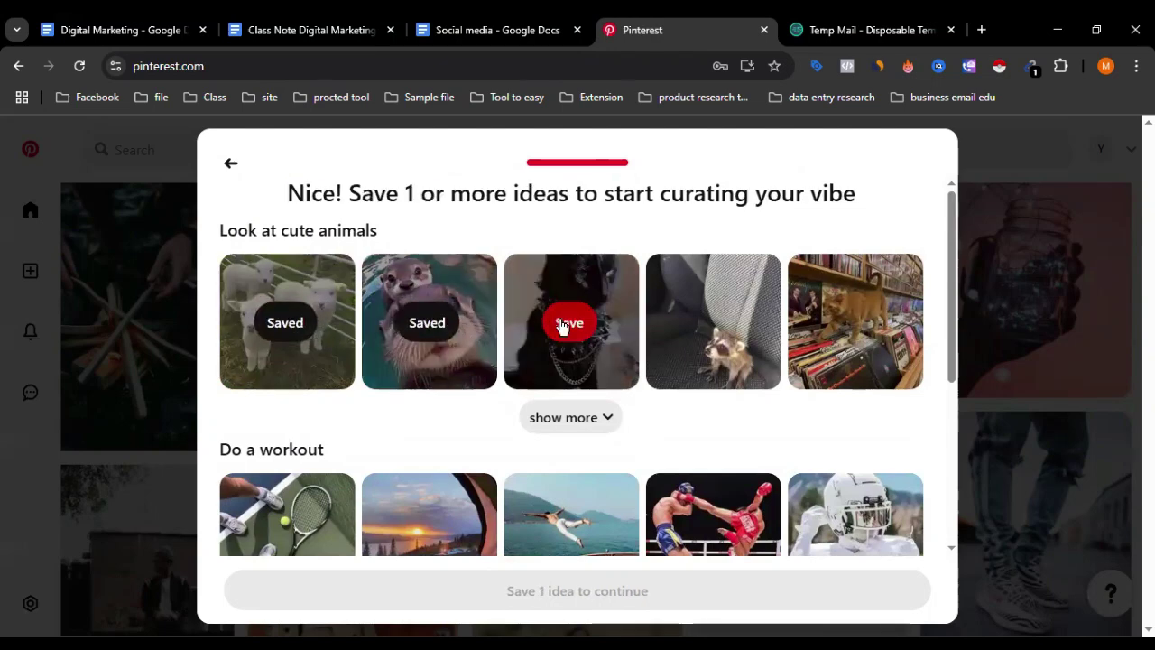
{"action": "left_click", "coordinate": [564, 324]}
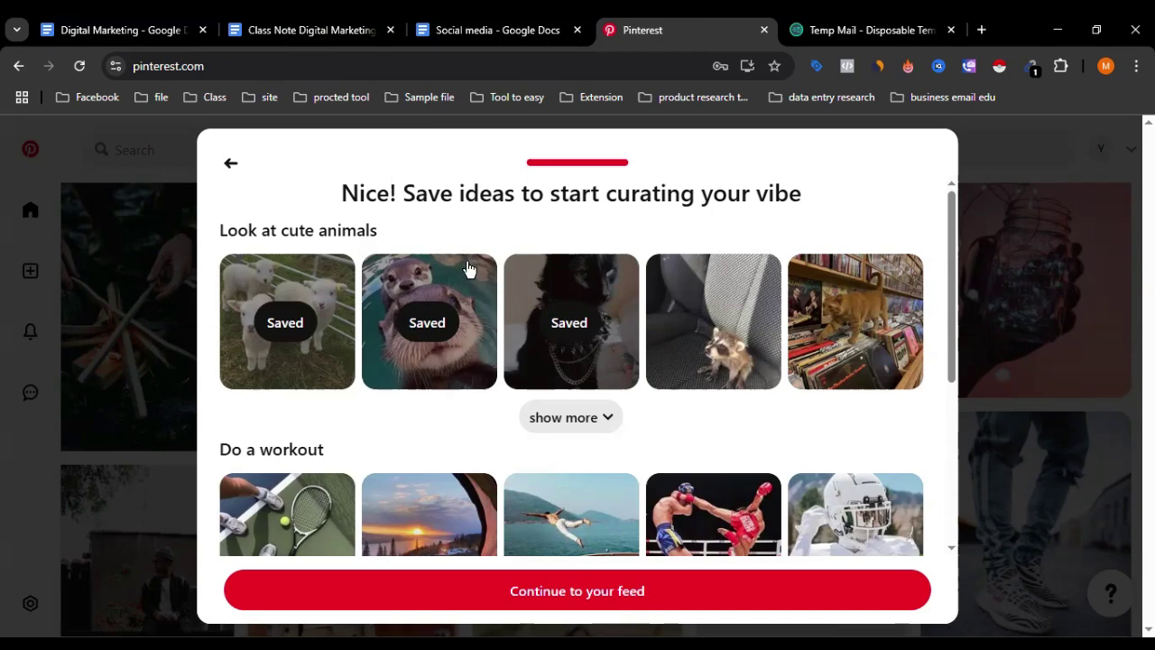
{"action": "left_click", "coordinate": [583, 600]}
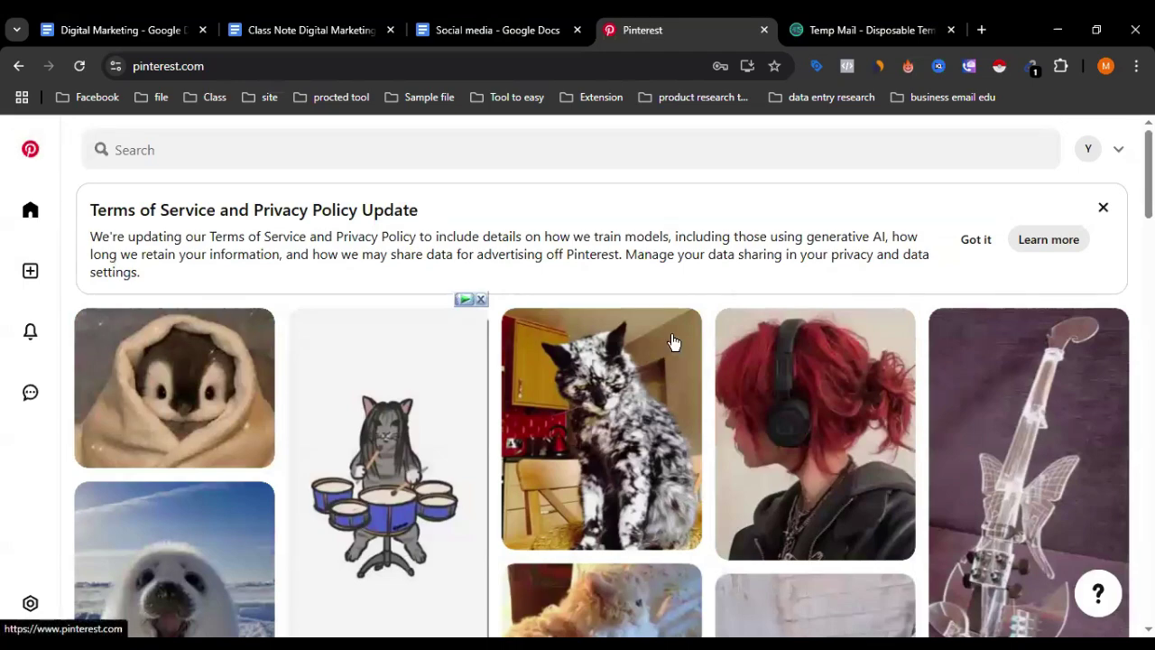
Step: Look through the home feed and dismiss the Terms of Service and Privacy Policy Update notice
{"action": "scroll", "coordinate": [632, 436], "scroll_direction": "down", "scroll_amount": 5}
{"action": "scroll", "coordinate": [623, 421], "scroll_direction": "down", "scroll_amount": 3}
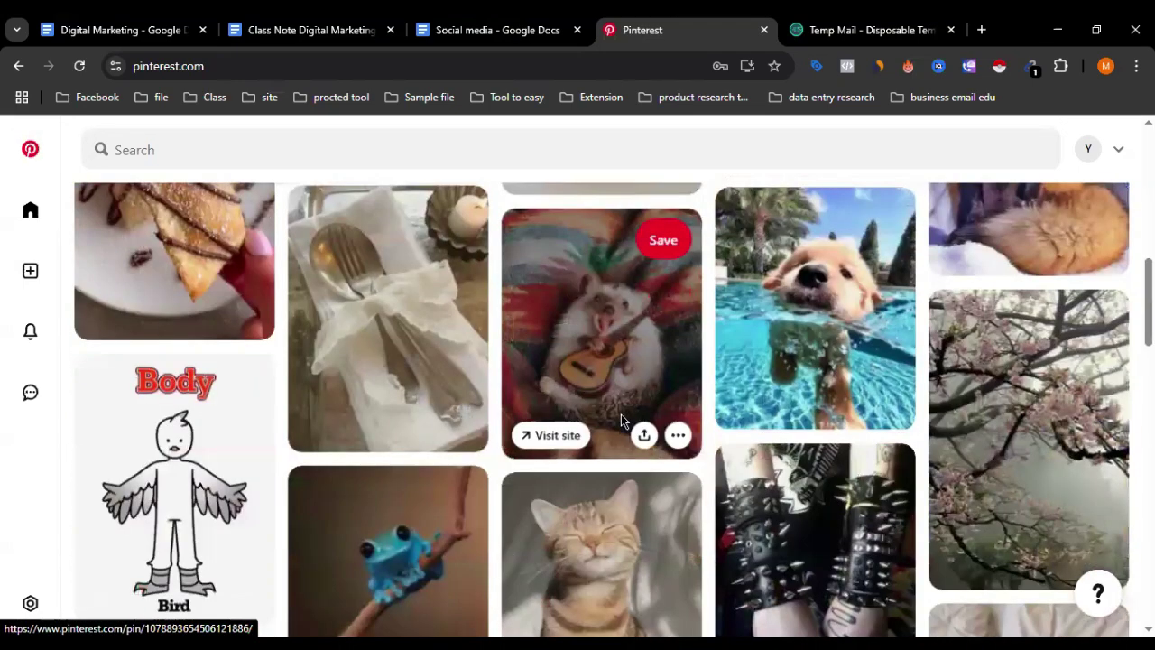
{"action": "scroll", "coordinate": [623, 421], "scroll_direction": "up", "scroll_amount": 2}
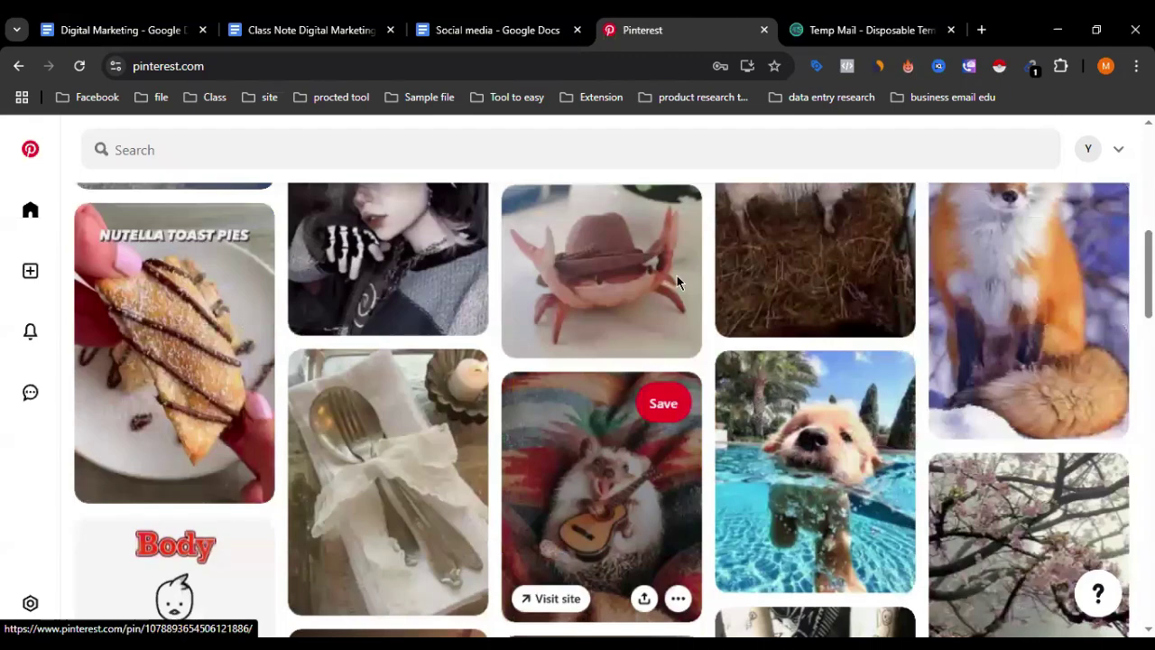
{"action": "scroll", "coordinate": [995, 251], "scroll_direction": "up", "scroll_amount": 10}
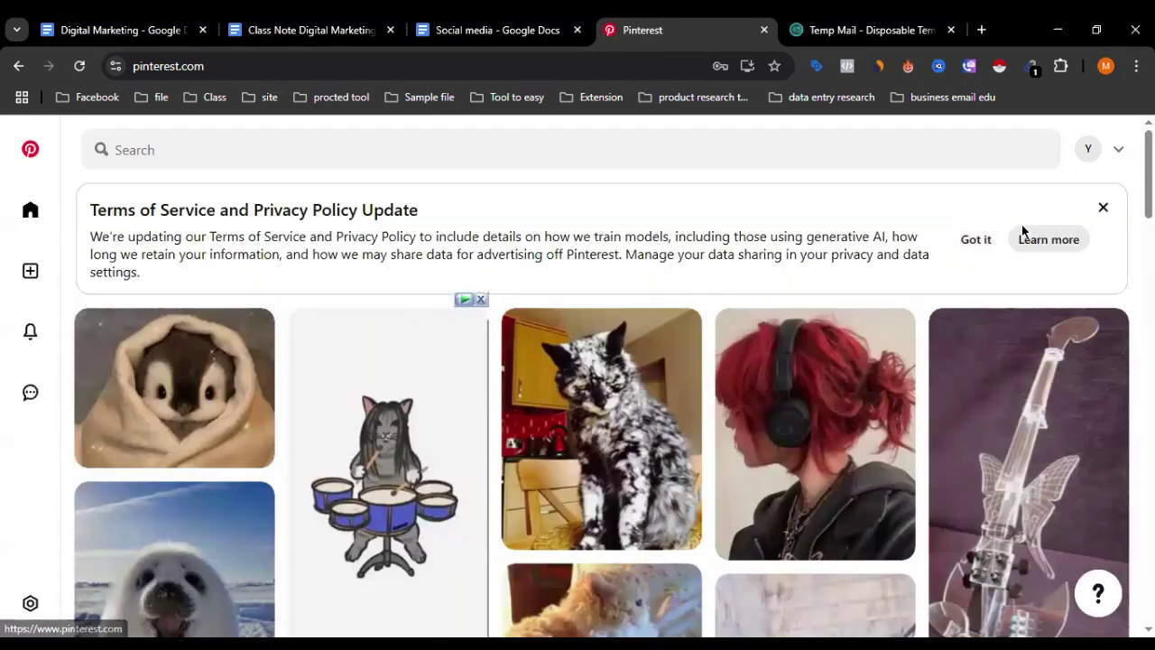
{"action": "left_click", "coordinate": [1105, 209]}
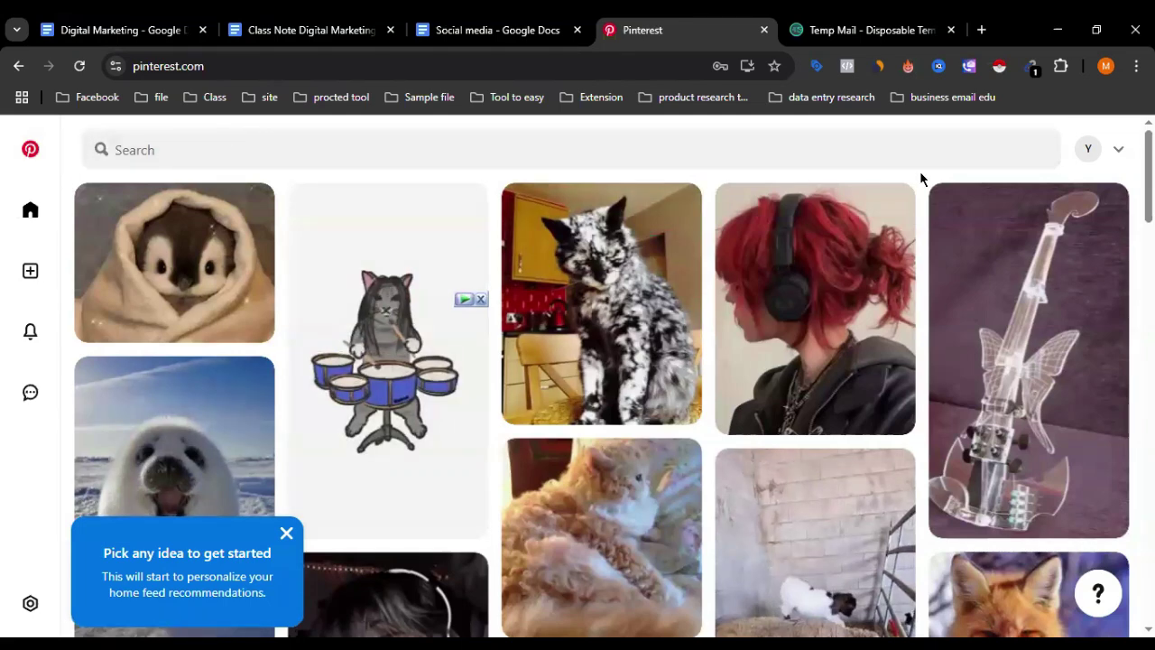
Step: View the popular search suggestions and the account options, and dismiss the "Pick any idea to get started" tip
{"action": "left_click", "coordinate": [684, 144]}
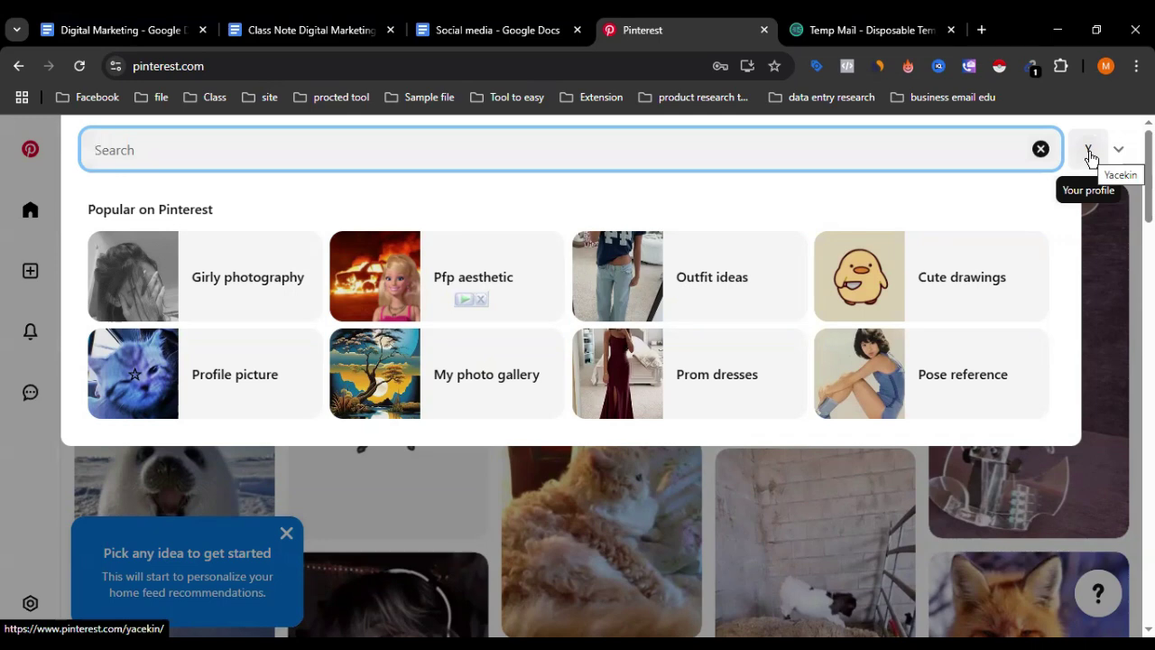
{"action": "left_click", "coordinate": [1121, 150]}
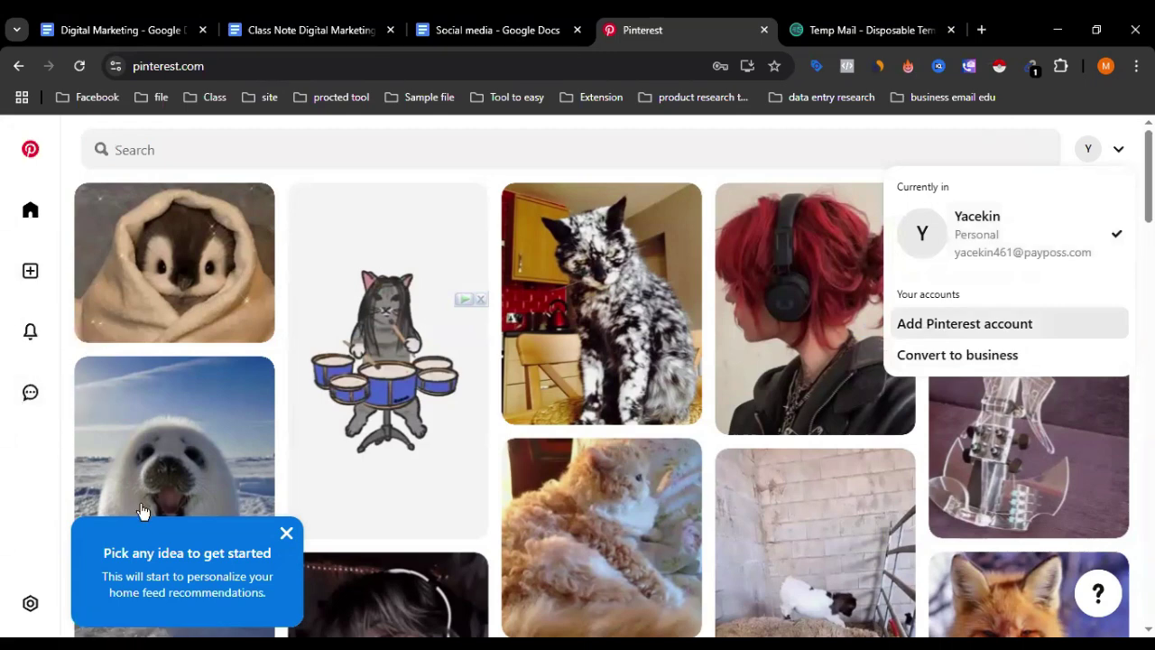
{"action": "left_click", "coordinate": [287, 534]}
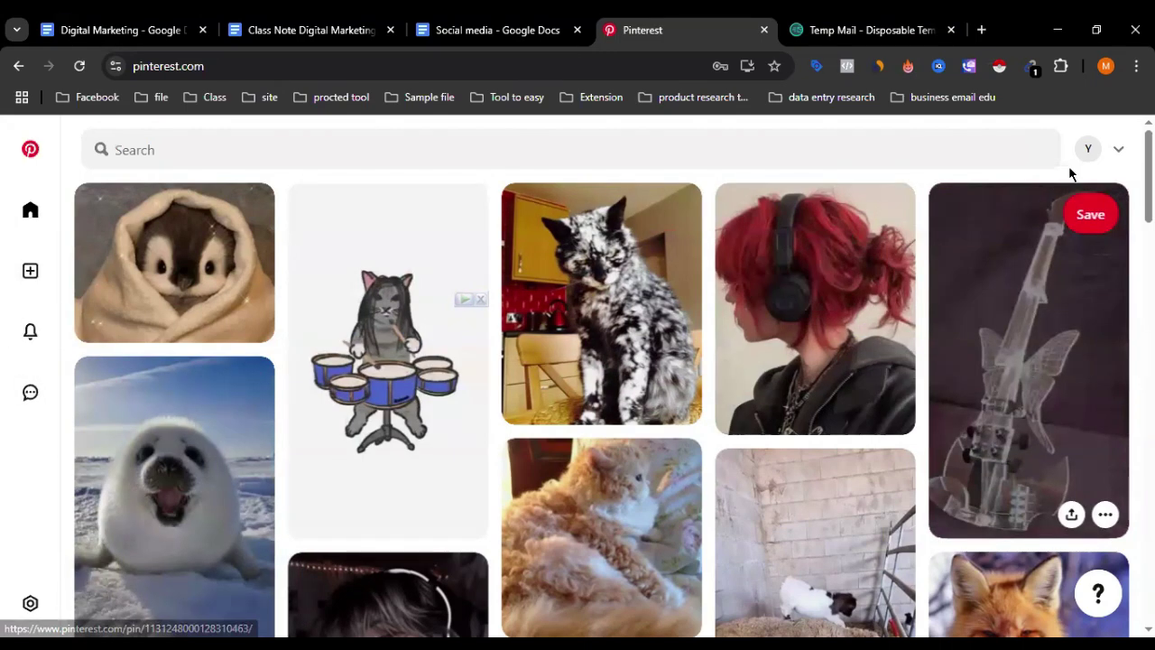
Step: Open the account's saved ideas page and look over its boards section
{"action": "left_click", "coordinate": [1087, 152]}
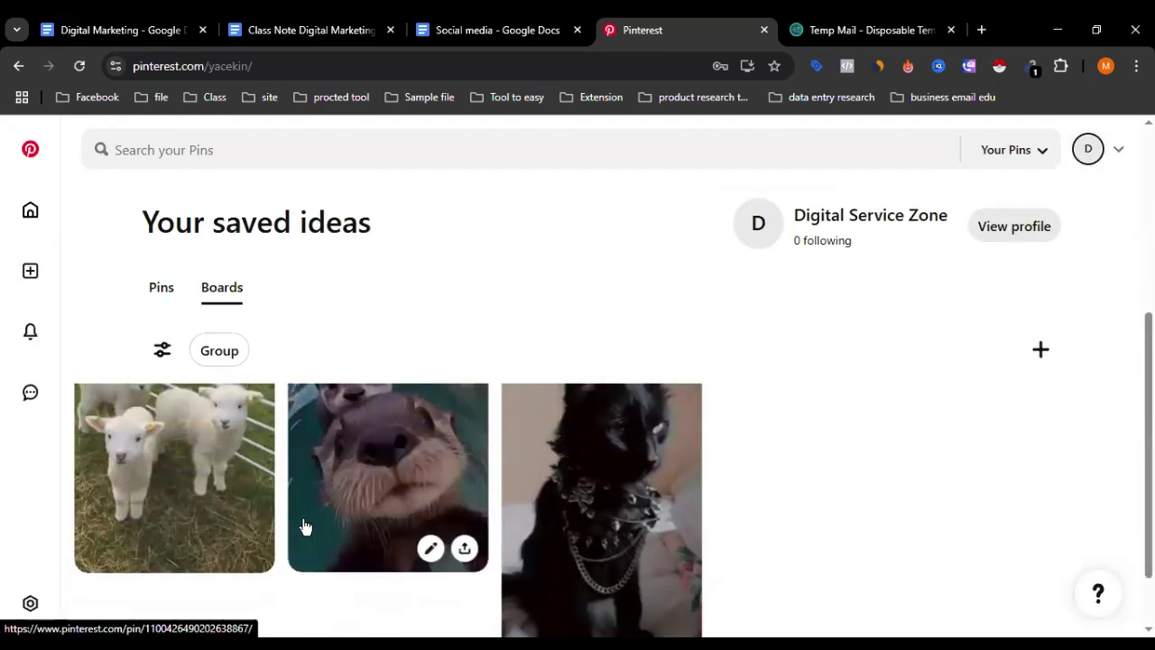
{"action": "scroll", "coordinate": [281, 511], "scroll_direction": "down", "scroll_amount": 2}
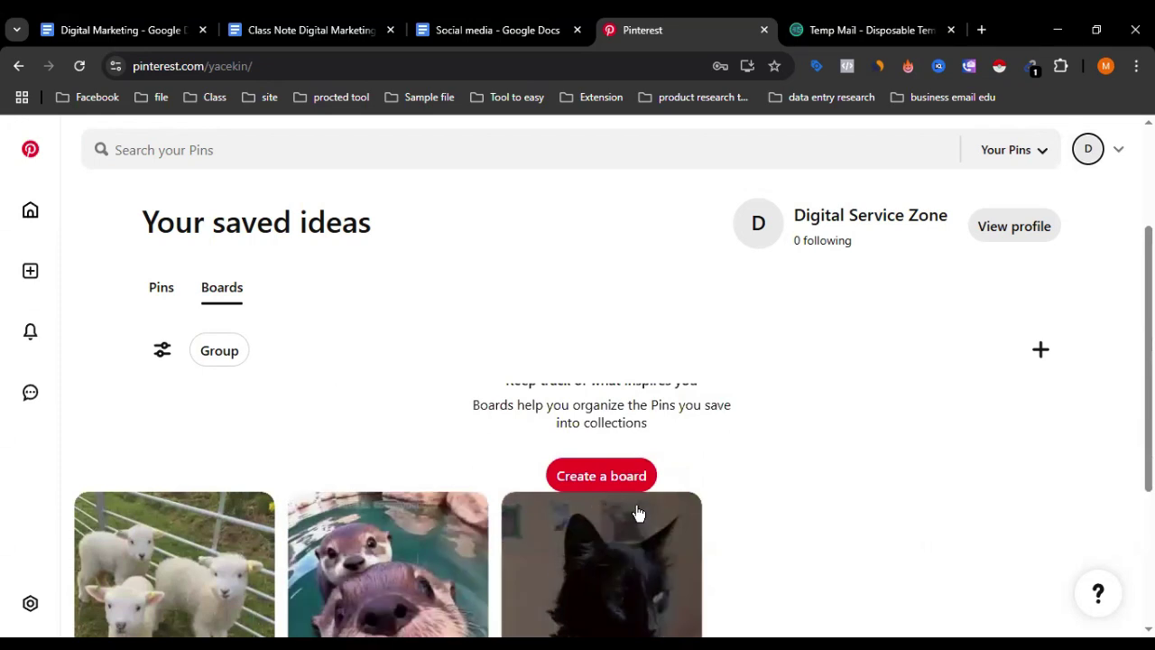